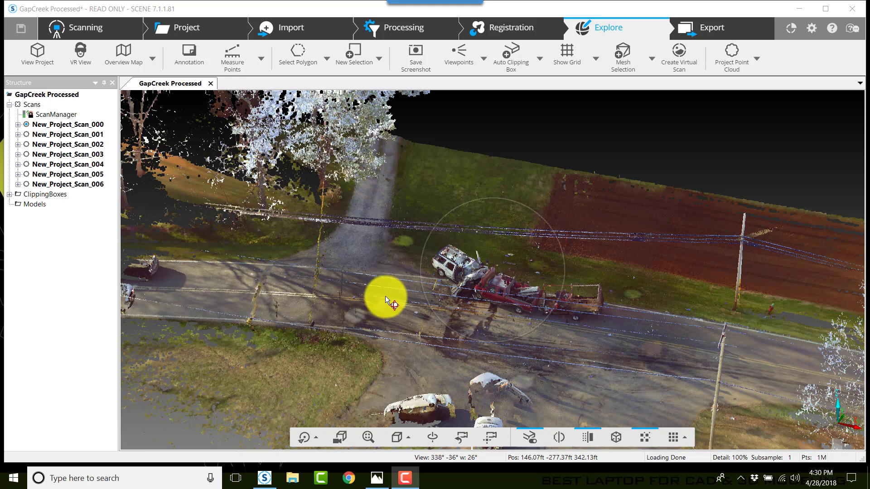
Close the GapCreek Processed 3D view and open New_Project_Scan_001 in Planar View
{"action": "left_click", "coordinate": [210, 84]}
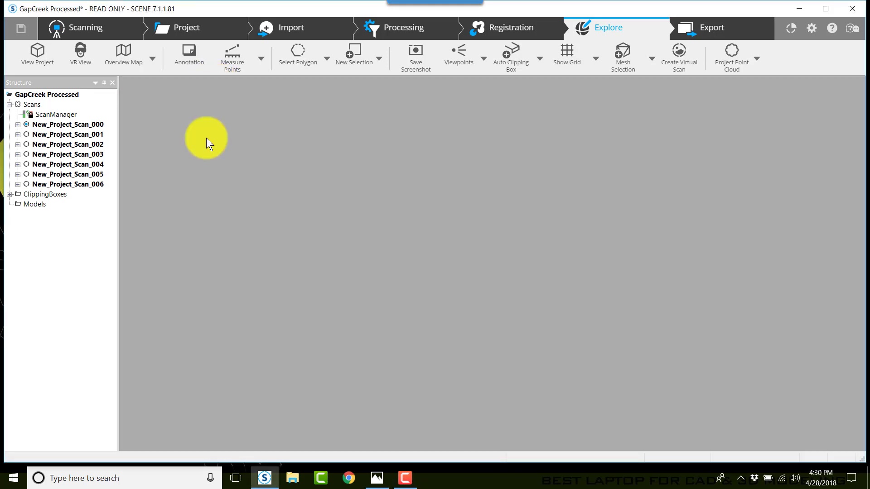
{"action": "right_click", "coordinate": [61, 135]}
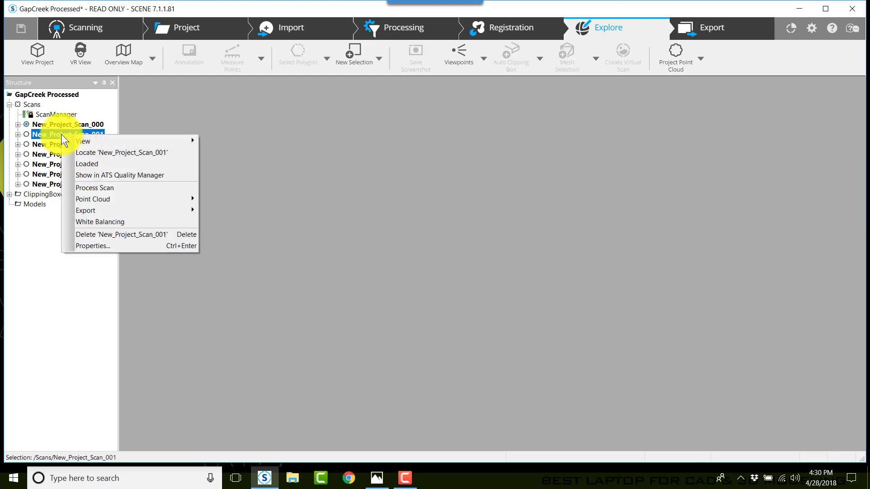
{"action": "mouse_move", "coordinate": [137, 143]}
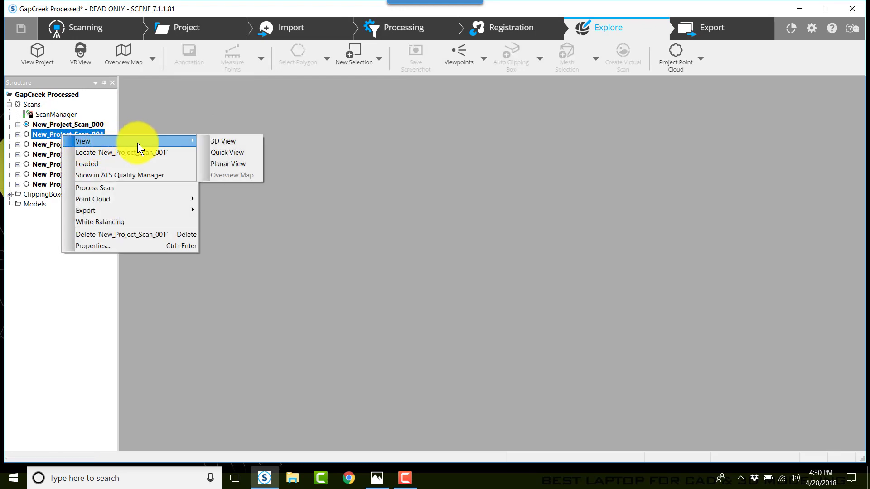
{"action": "left_click", "coordinate": [238, 175]}
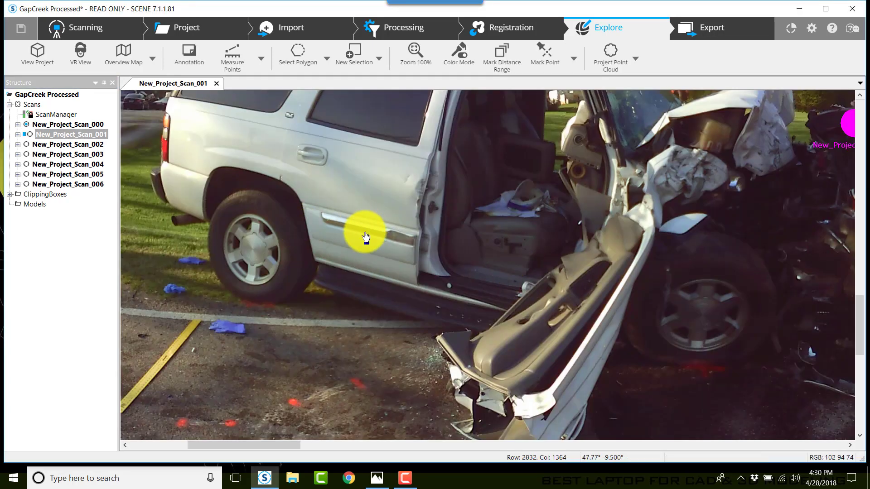
Mark a scan point on the hub of the white SUV's rear wheel and name it V1LFAx
{"action": "left_click", "coordinate": [574, 55]}
{"action": "left_click", "coordinate": [558, 87]}
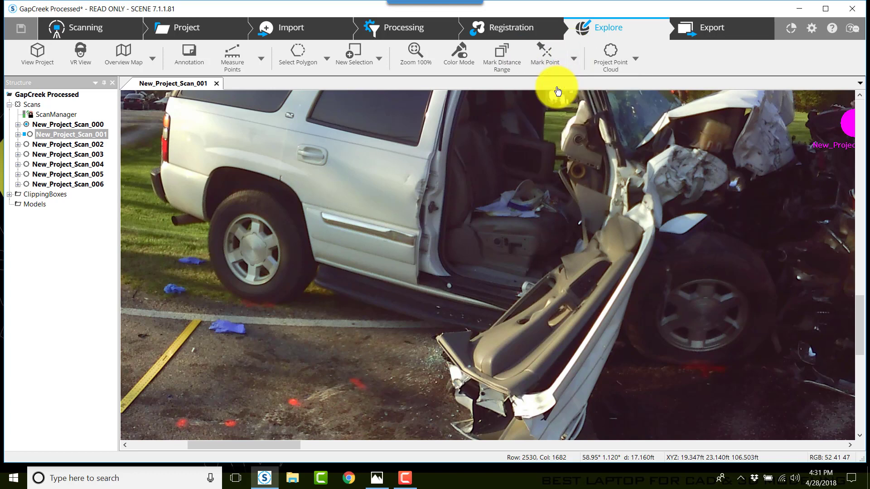
{"action": "left_click", "coordinate": [253, 246]}
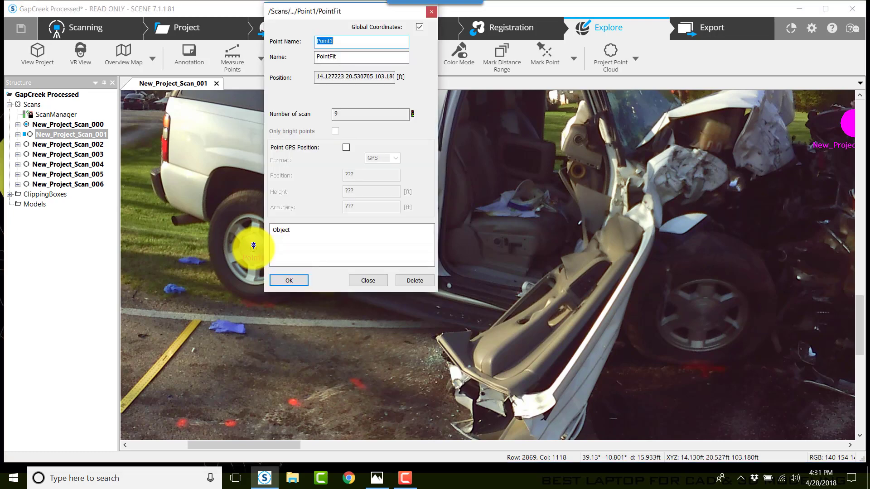
{"action": "type", "text": "V1LF"}
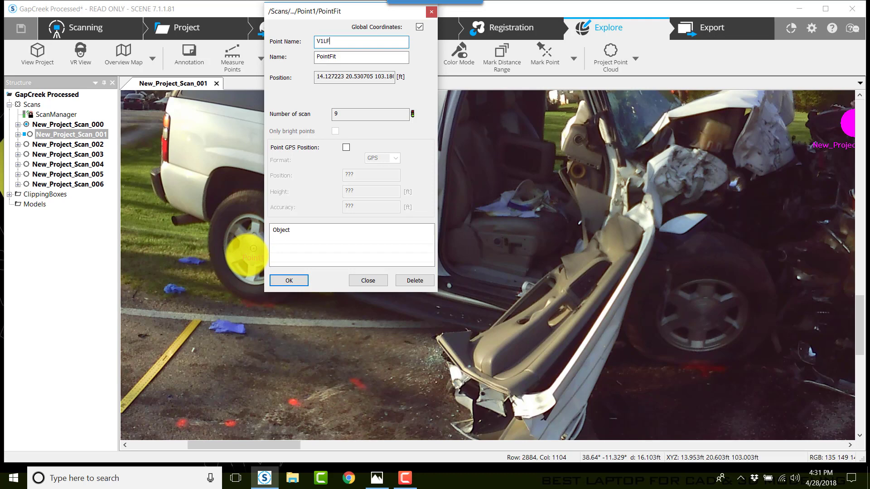
{"action": "type", "text": "Ax"}
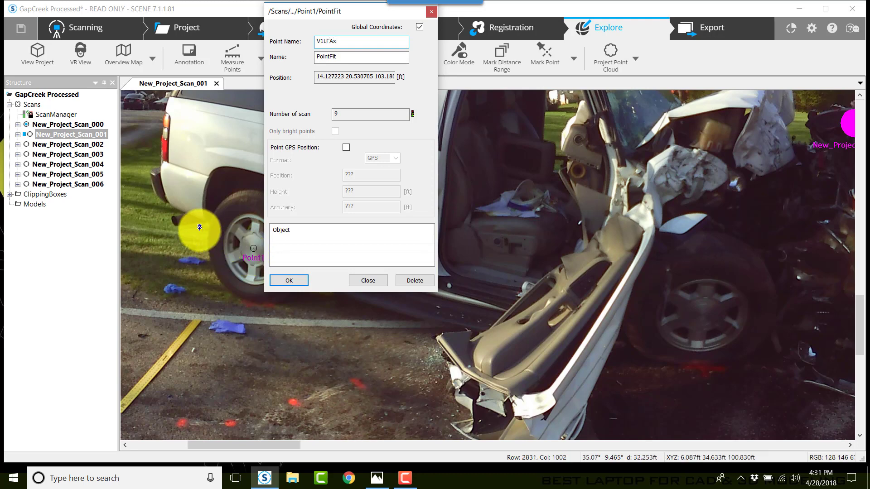
{"action": "left_click", "coordinate": [289, 281]}
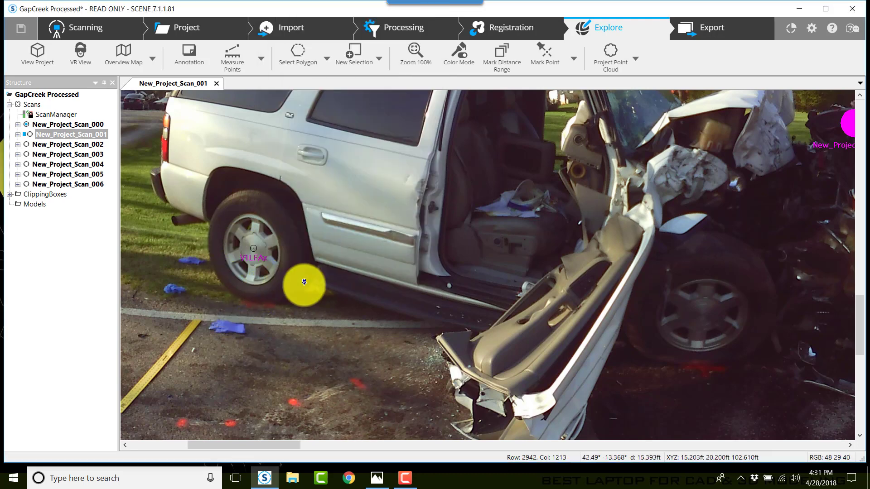
Mark a point on the hub of the white SUV's front wheel and name it V1RFAx
{"action": "left_click", "coordinate": [708, 310]}
{"action": "type", "text": "V1"}
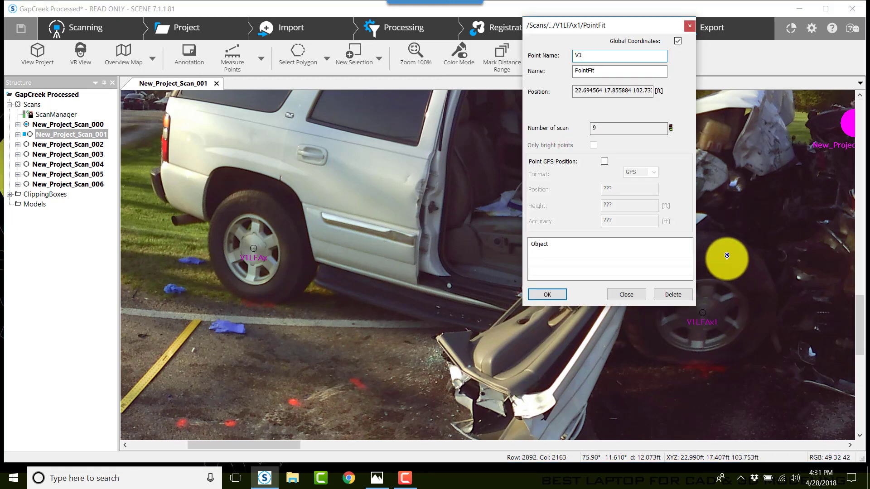
{"action": "type", "text": "RFAx"}
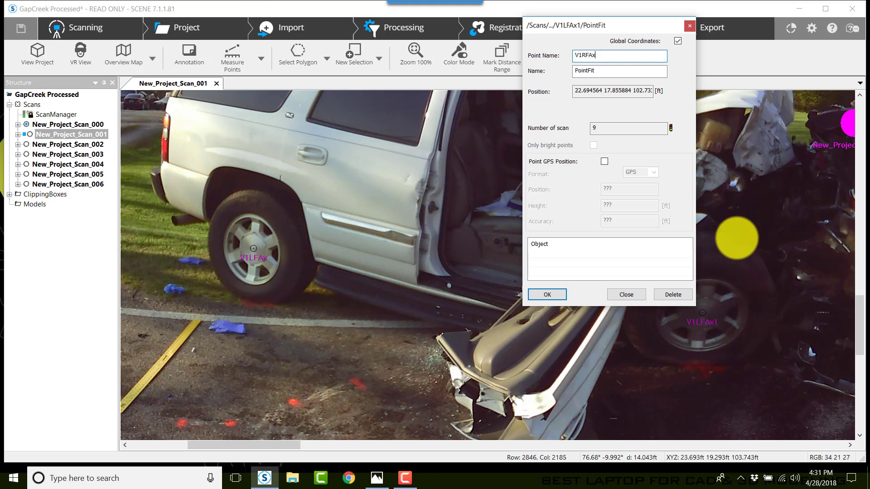
{"action": "left_click", "coordinate": [547, 295]}
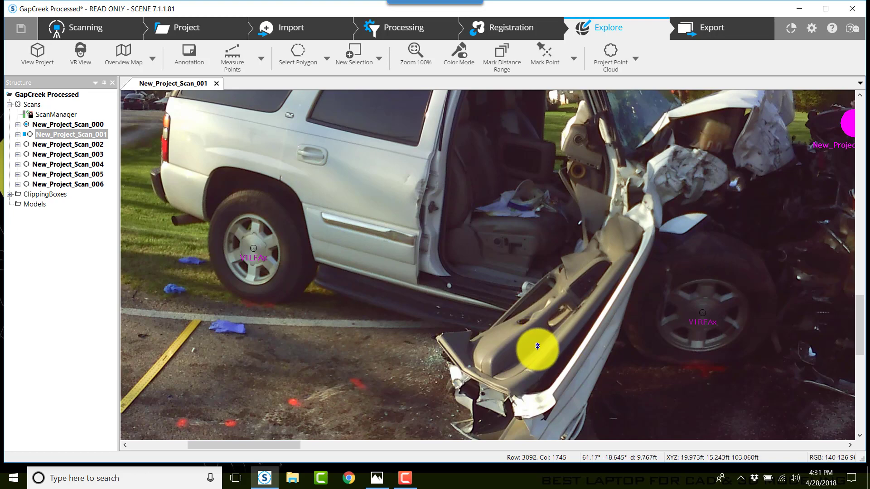
Mark a point on the hub of the red pickup's front wheel and name it V2LFAx
{"action": "left_click_drag", "start_coordinate": [629, 341], "coordinate": [320, 287]}
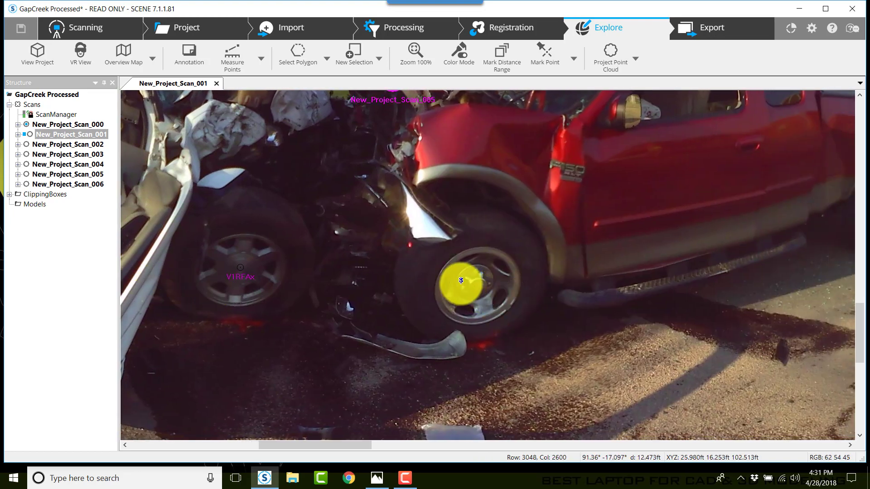
{"action": "left_click", "coordinate": [479, 284]}
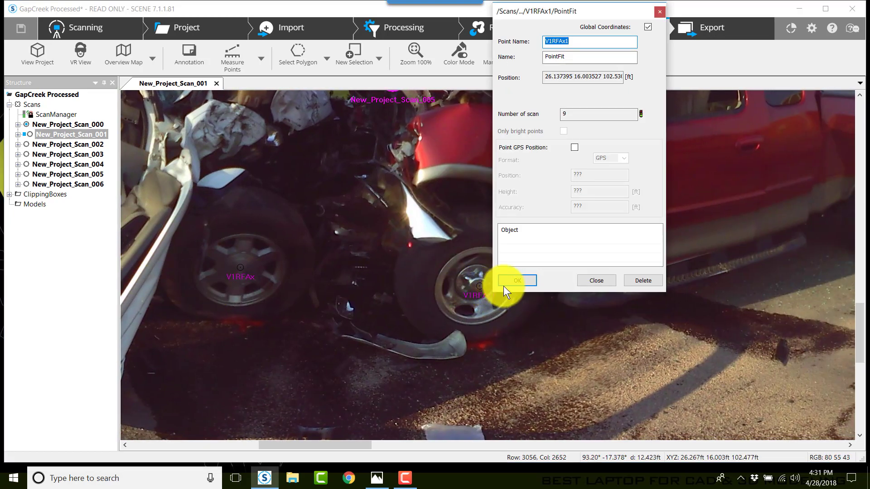
{"action": "type", "text": "V2"}
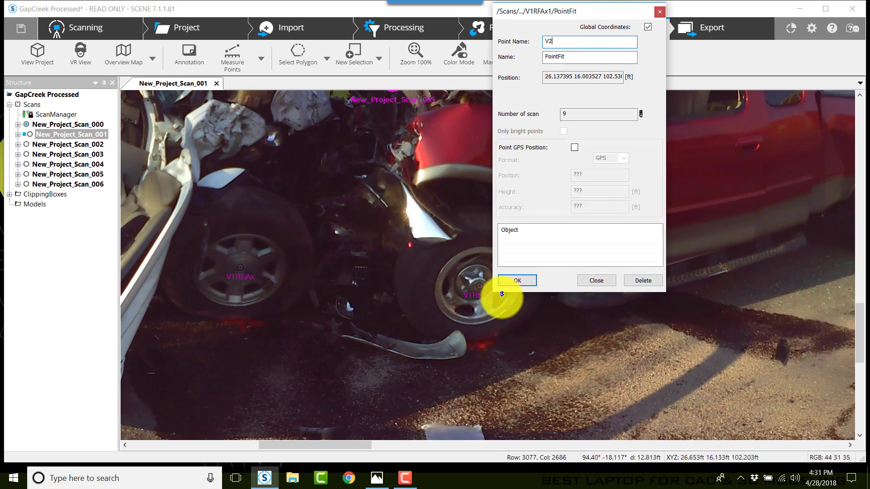
{"action": "type", "text": "LFAx"}
{"action": "key", "text": "Return"}
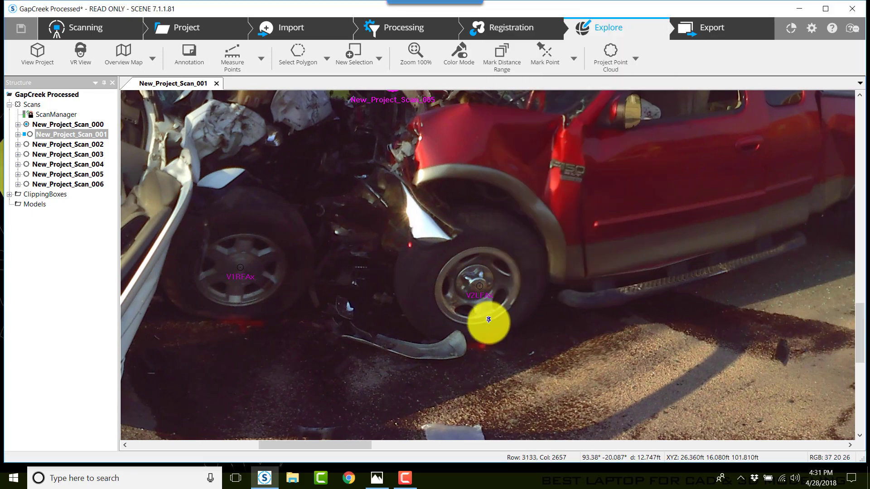
Switch the planar view of the scan from color to greyscale display for the road beyond the pickup
{"action": "left_click_drag", "start_coordinate": [652, 387], "coordinate": [439, 175]}
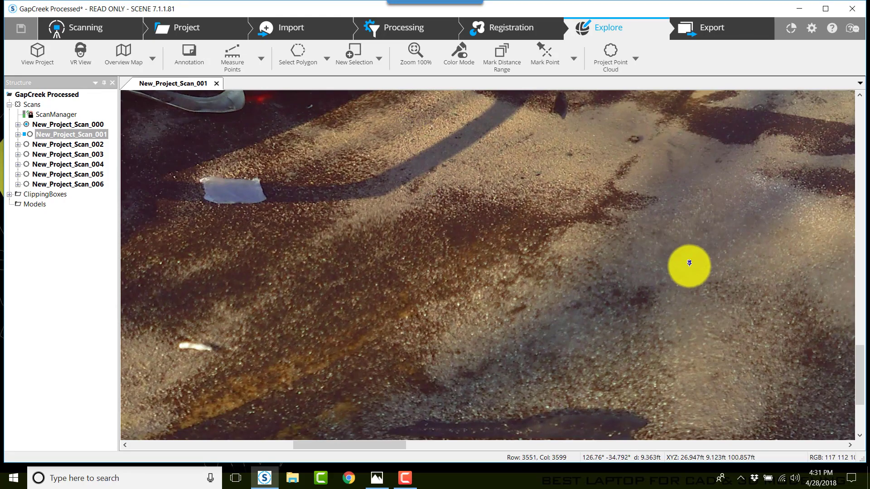
{"action": "left_click_drag", "start_coordinate": [689, 264], "coordinate": [453, 290]}
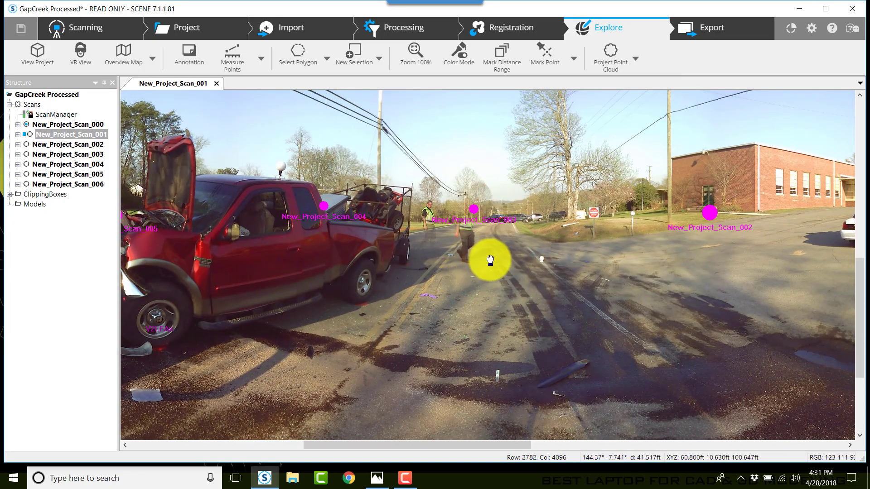
{"action": "left_click_drag", "start_coordinate": [490, 258], "coordinate": [454, 313]}
{"action": "scroll", "coordinate": [469, 310], "scroll_direction": "up", "scroll_amount": 5}
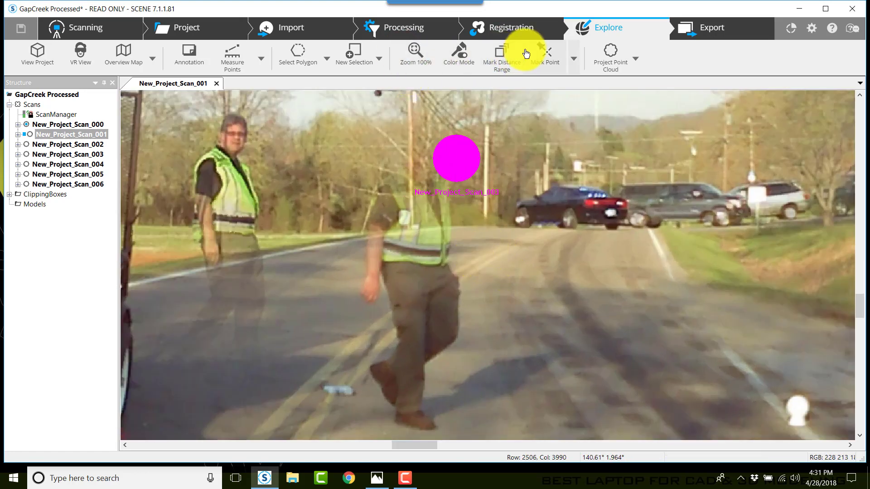
{"action": "left_click", "coordinate": [459, 57]}
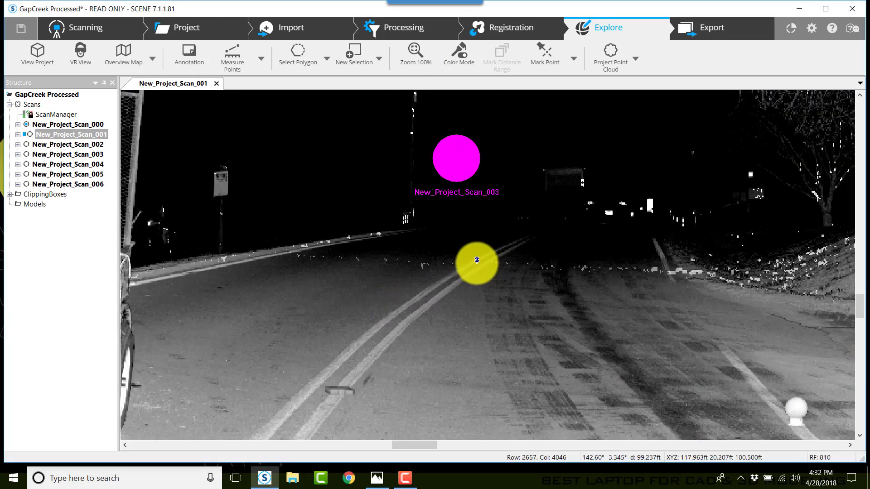
Mark a point on the distant stretch of the road's double yellow line and name it DYL_1
{"action": "scroll", "coordinate": [477, 260], "scroll_direction": "up", "scroll_amount": 3}
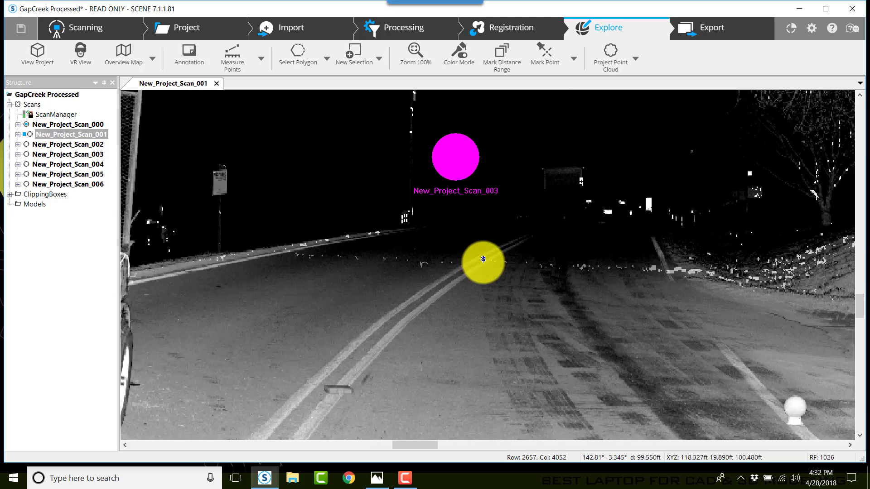
{"action": "scroll", "coordinate": [483, 255], "scroll_direction": "up", "scroll_amount": 1}
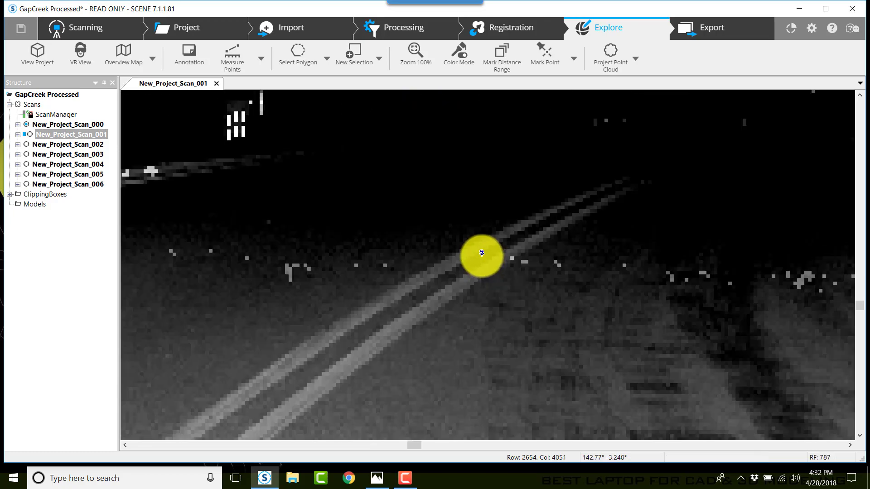
{"action": "left_click", "coordinate": [482, 255]}
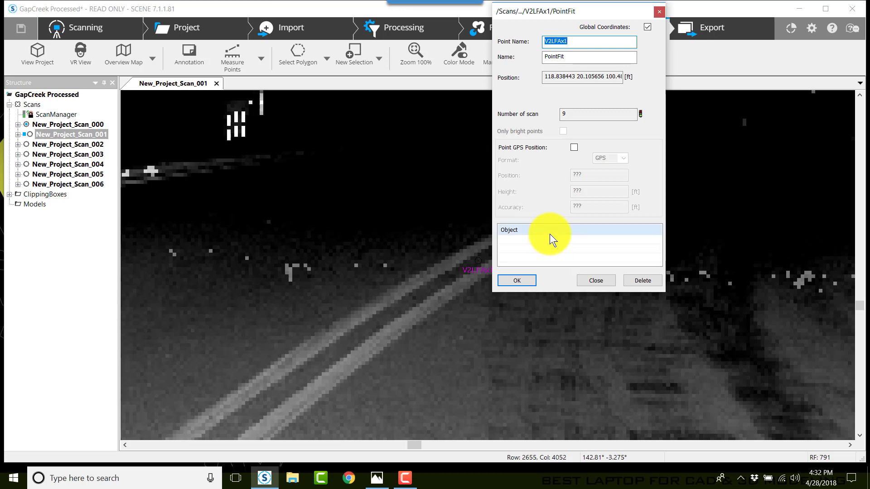
{"action": "type", "text": "DYL_1"}
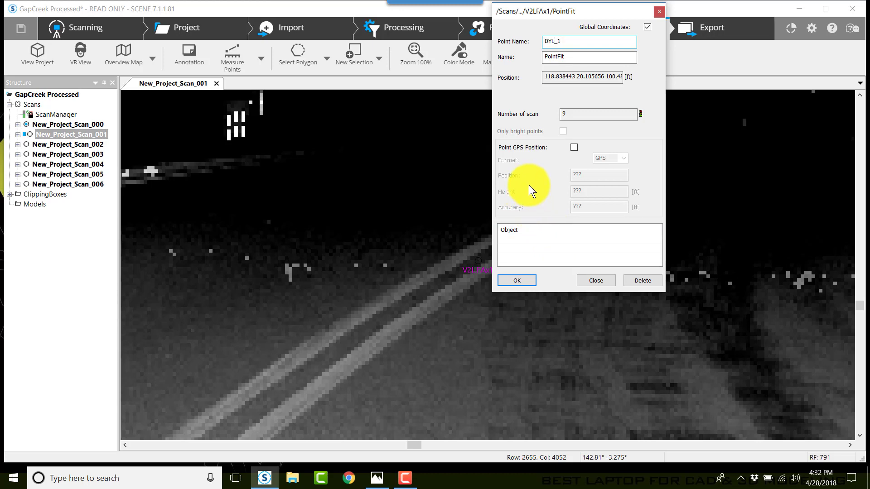
{"action": "key", "text": "Return"}
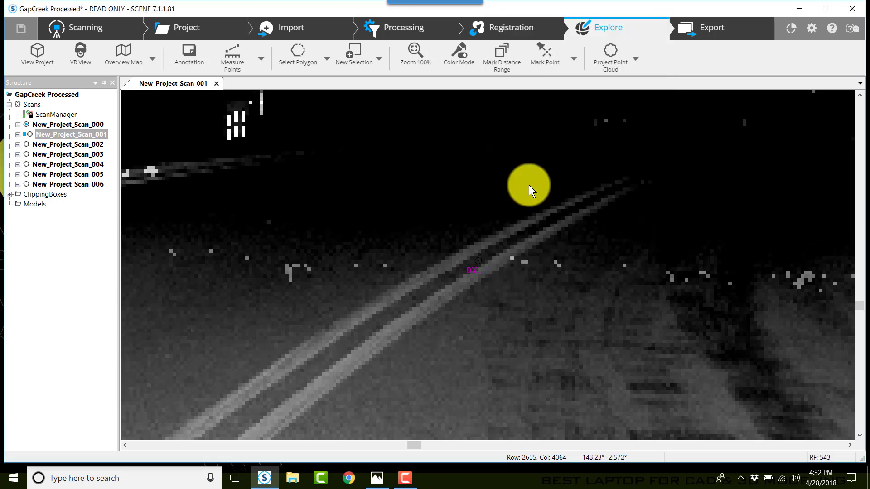
Mark a second point between the double yellow lines beside the debris piece, keeping the suggested sequential name
{"action": "left_click", "coordinate": [412, 443]}
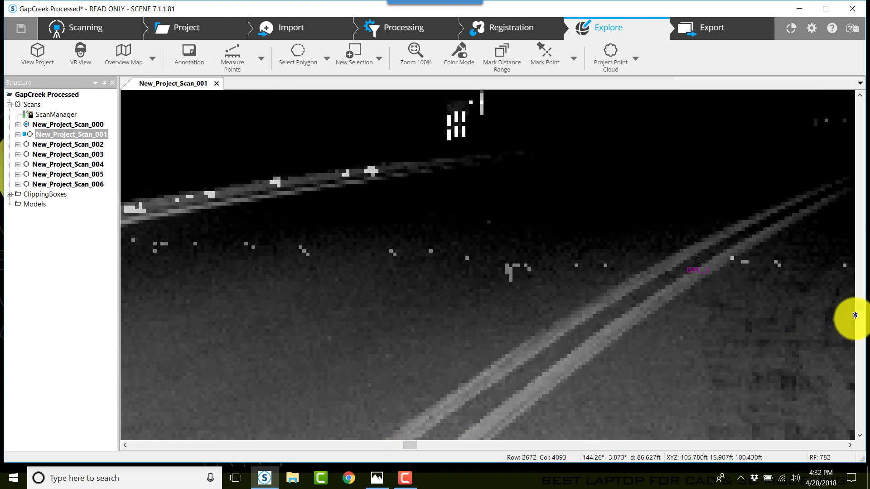
{"action": "left_click_drag", "start_coordinate": [860, 300], "coordinate": [860, 316]}
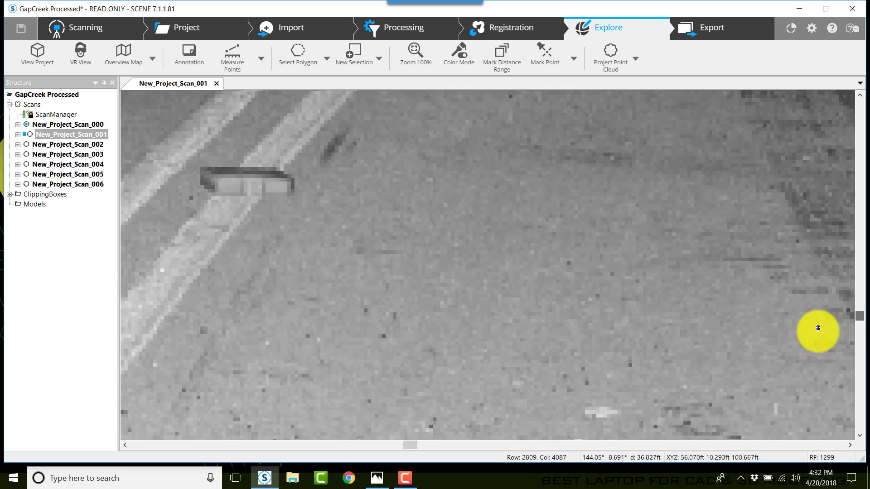
{"action": "left_click", "coordinate": [158, 217]}
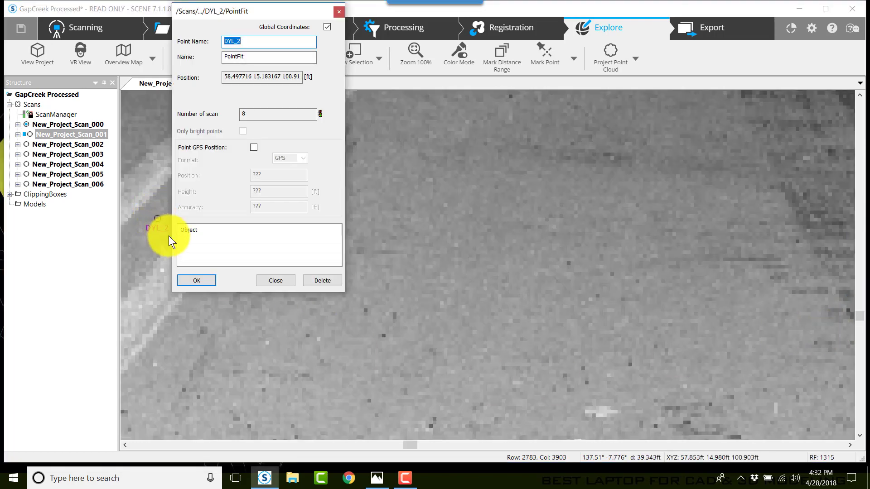
{"action": "left_click", "coordinate": [196, 281]}
Mark a third double yellow line point where the dark fluid stain crosses the lines, keeping the suggested name
{"action": "scroll", "coordinate": [223, 295], "scroll_direction": "down", "scroll_amount": 5}
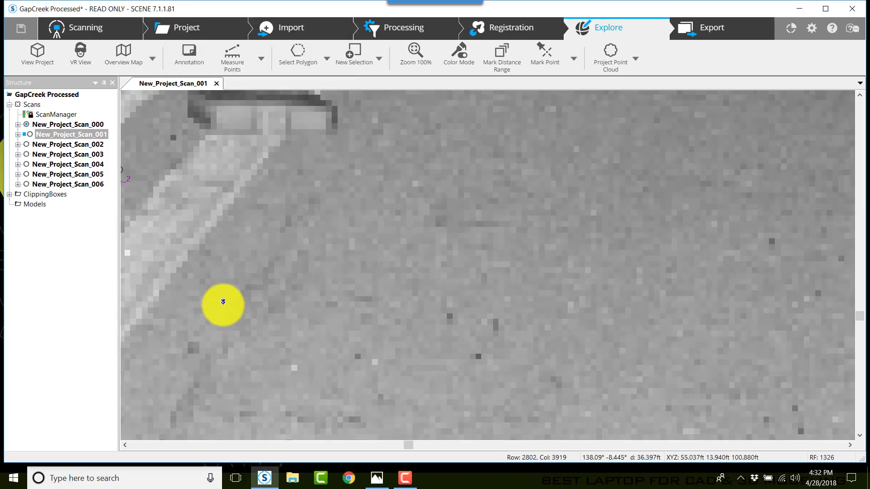
{"action": "scroll", "coordinate": [229, 317], "scroll_direction": "down", "scroll_amount": 3}
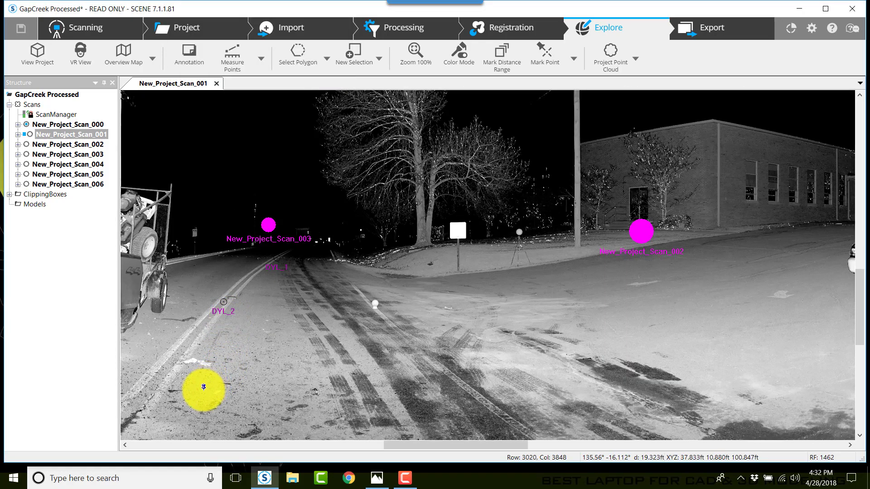
{"action": "left_click_drag", "start_coordinate": [196, 394], "coordinate": [382, 209]}
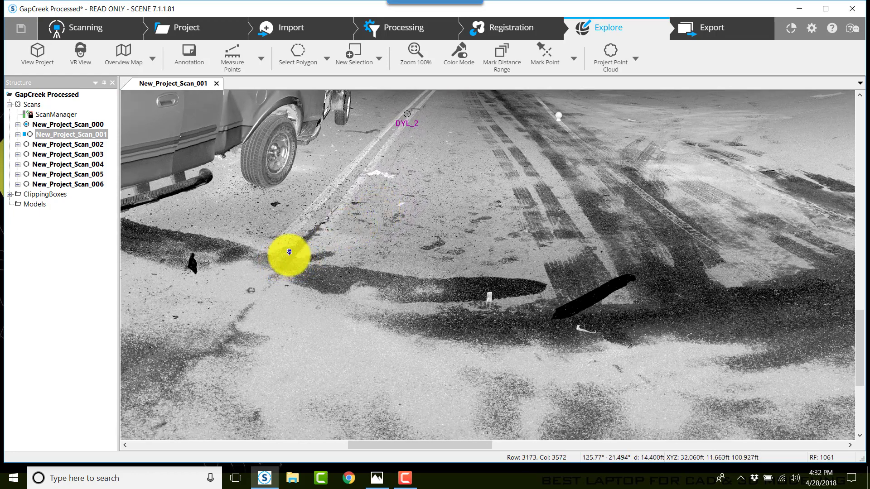
{"action": "left_click", "coordinate": [289, 252]}
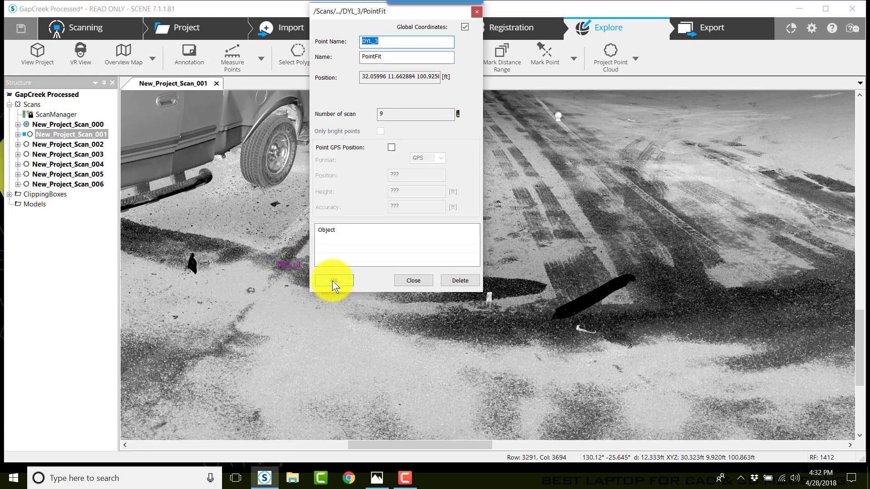
{"action": "left_click", "coordinate": [332, 280]}
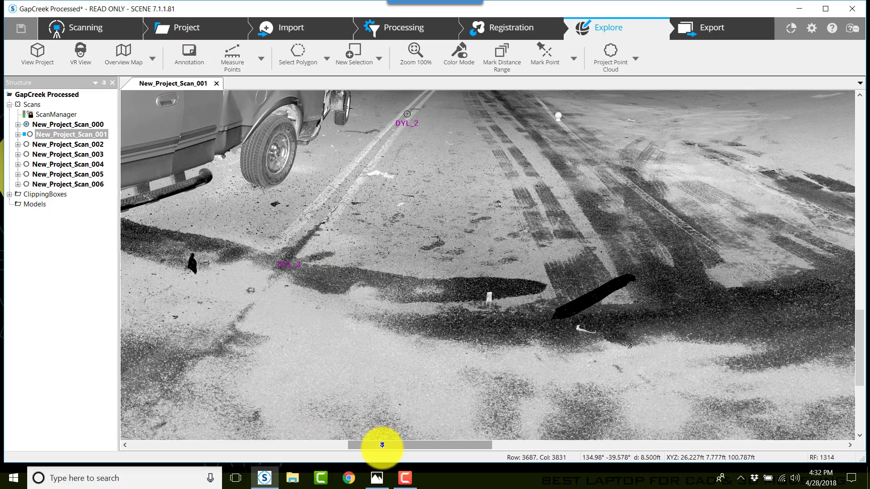
Mark three more points along the double yellow lines on the road stretch past the tire marks, keeping the suggested sequential names
{"action": "left_click_drag", "start_coordinate": [383, 444], "coordinate": [776, 422]}
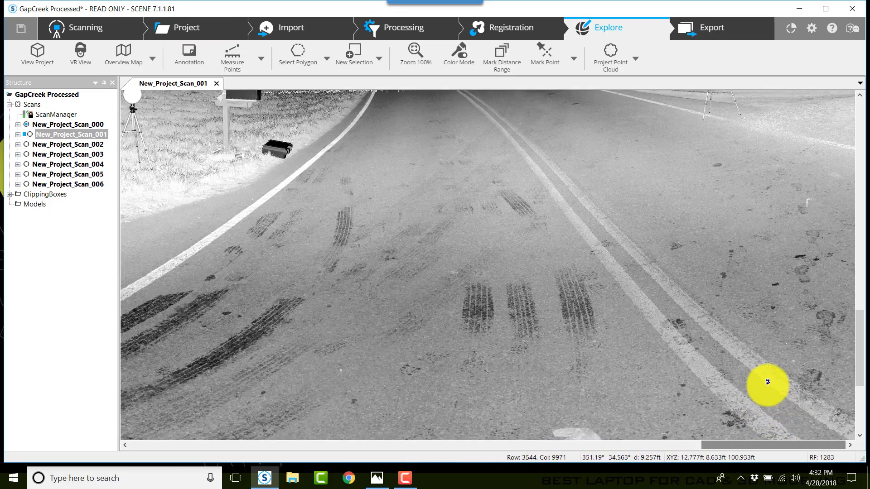
{"action": "left_click", "coordinate": [711, 349]}
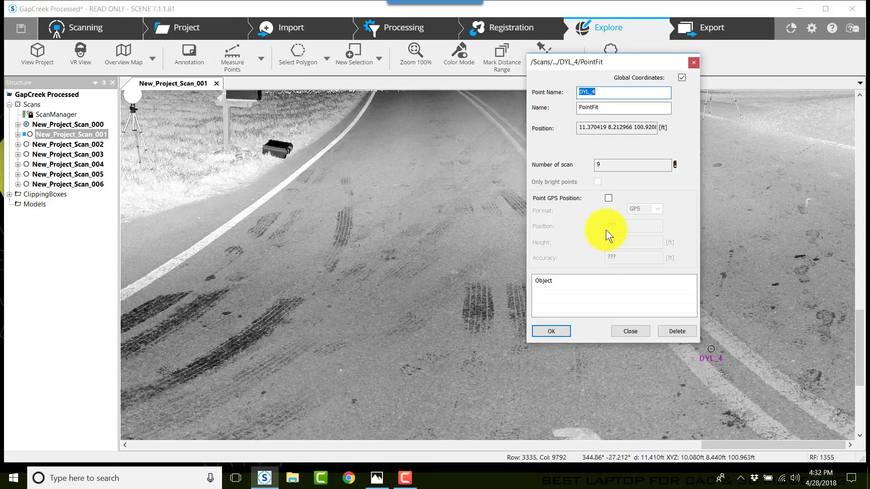
{"action": "left_click", "coordinate": [559, 332]}
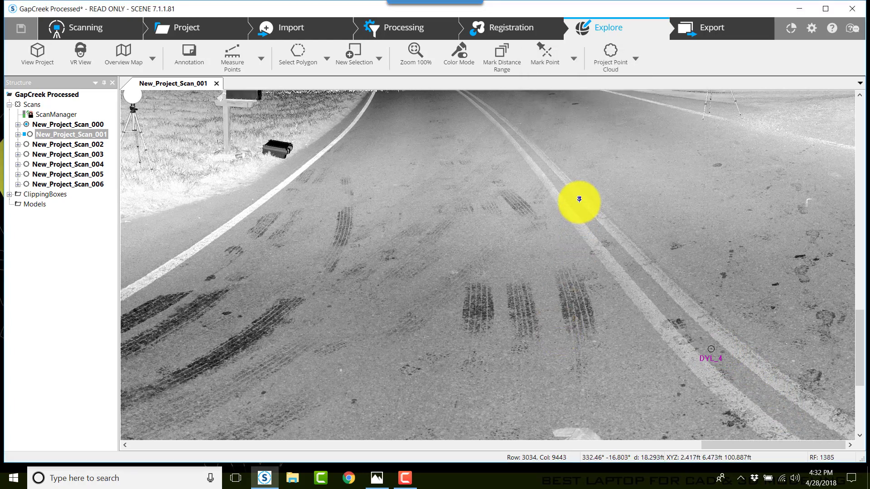
{"action": "left_click", "coordinate": [567, 193]}
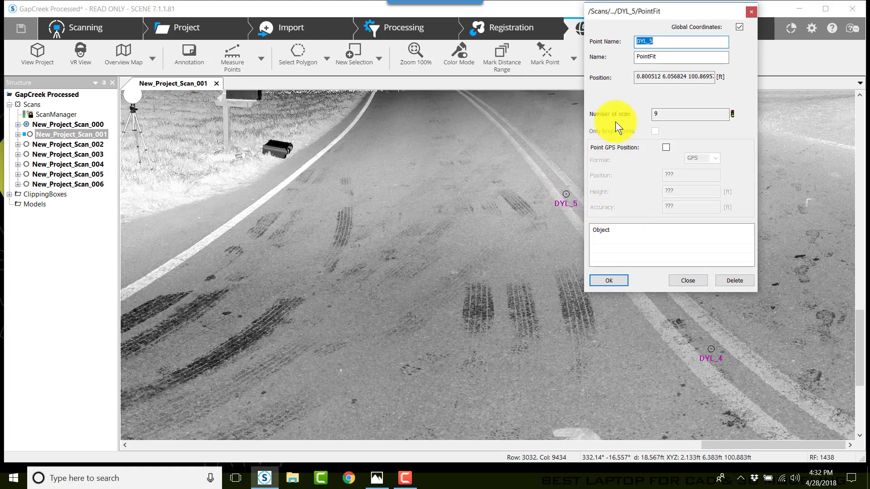
{"action": "left_click", "coordinate": [615, 280]}
{"action": "scroll", "coordinate": [529, 256], "scroll_direction": "down", "scroll_amount": 5}
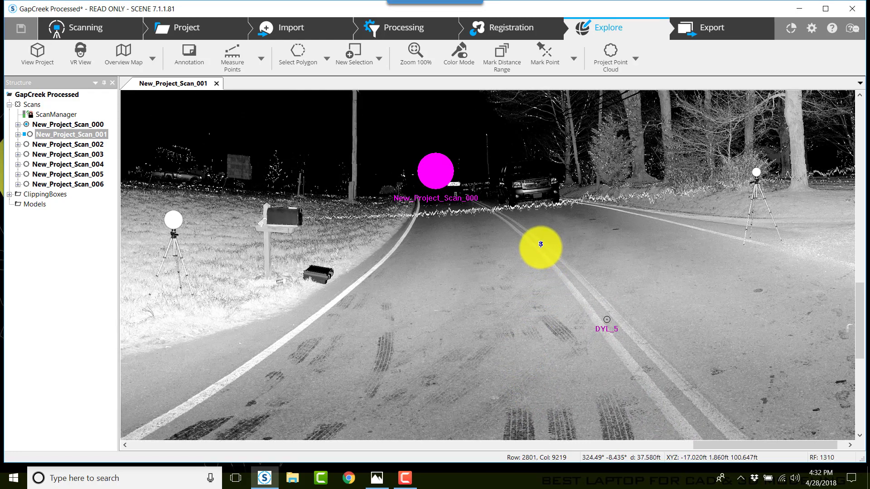
{"action": "left_click", "coordinate": [541, 243]}
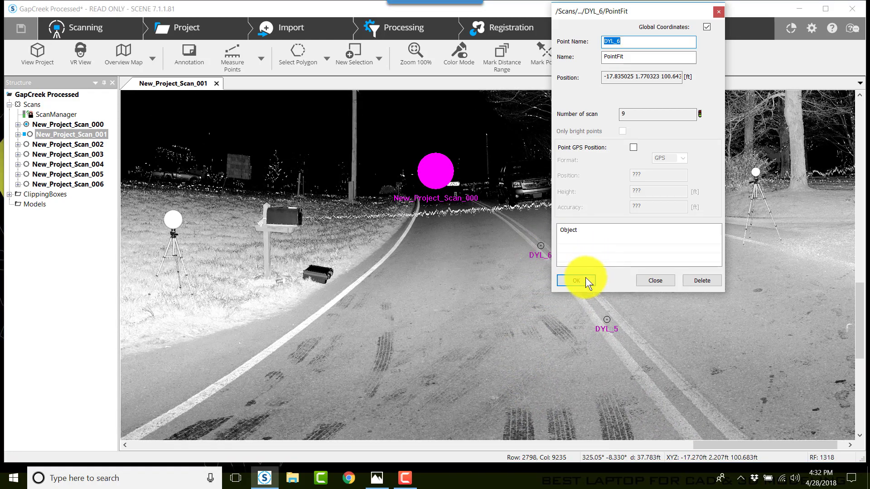
{"action": "left_click", "coordinate": [579, 280]}
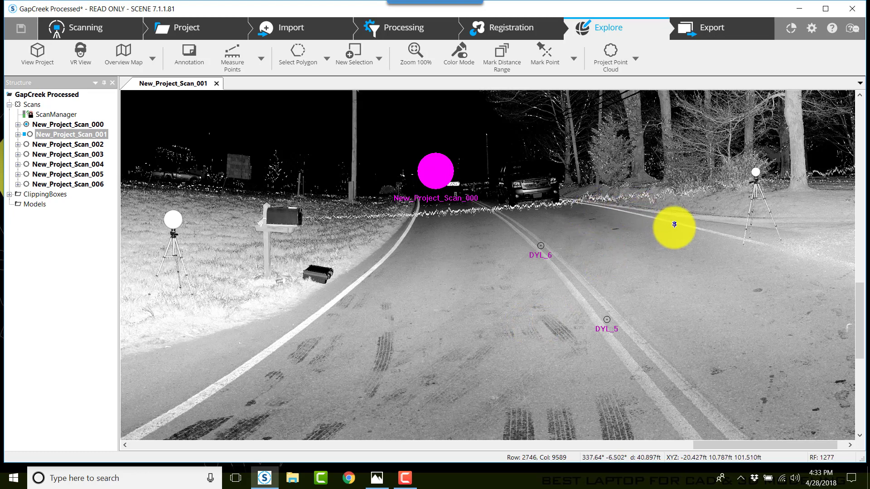
Mark a point at the base of the mailbox post named MailBox and one on the roadside utility pole named WP
{"action": "left_click", "coordinate": [267, 272]}
{"action": "type", "text": "MailBox"}
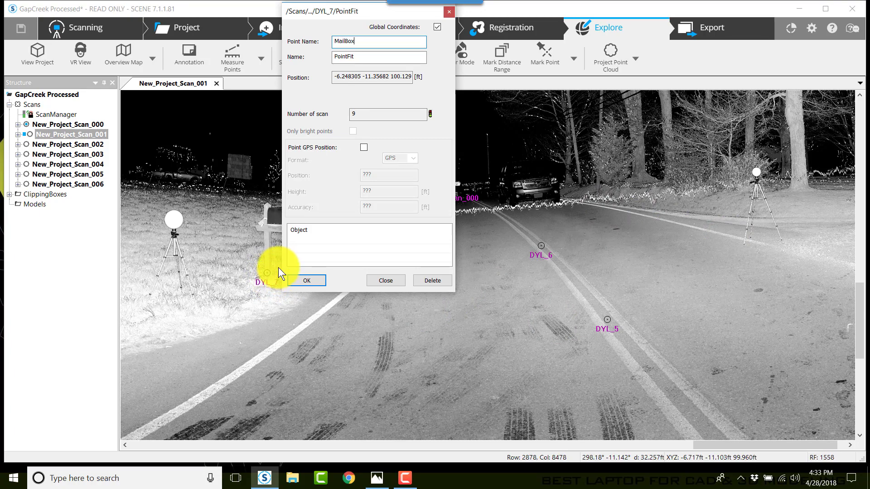
{"action": "key", "text": "Return"}
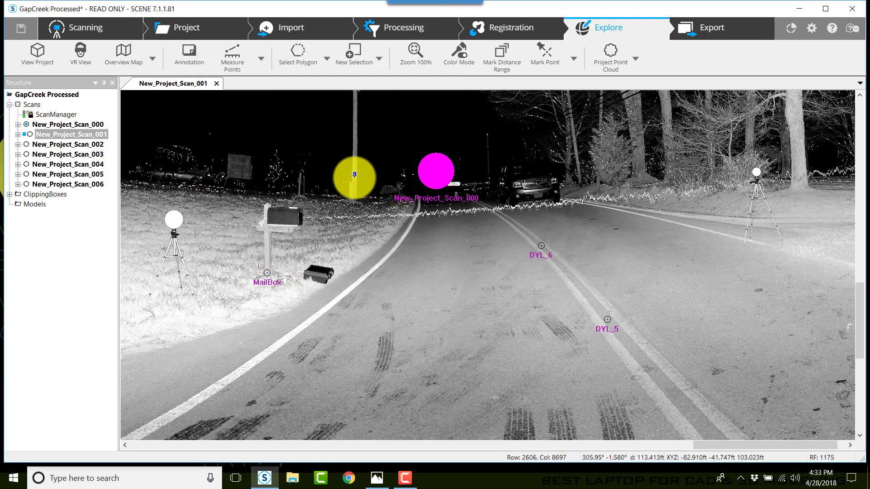
{"action": "left_click", "coordinate": [353, 176]}
{"action": "type", "text": "WP"}
{"action": "key", "text": "Return"}
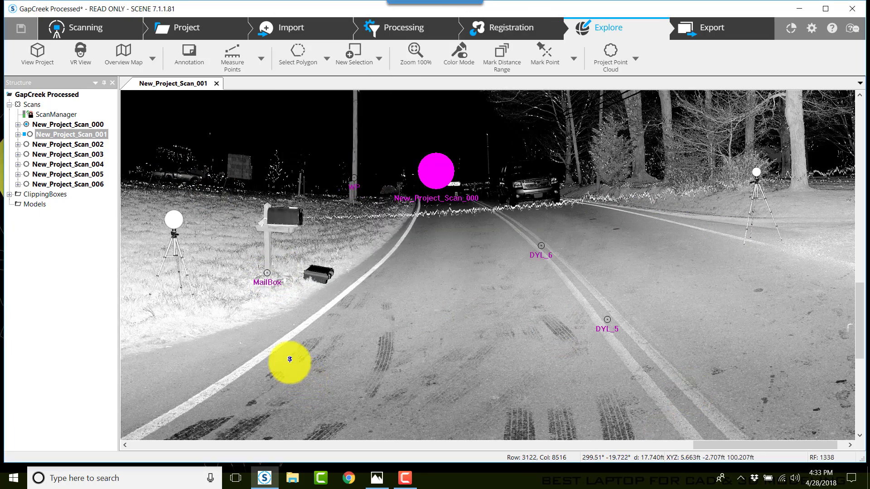
Close the planar view of New_Project_Scan_001 and unload all scans and pictures of the project
{"action": "left_click_drag", "start_coordinate": [287, 361], "coordinate": [557, 398]}
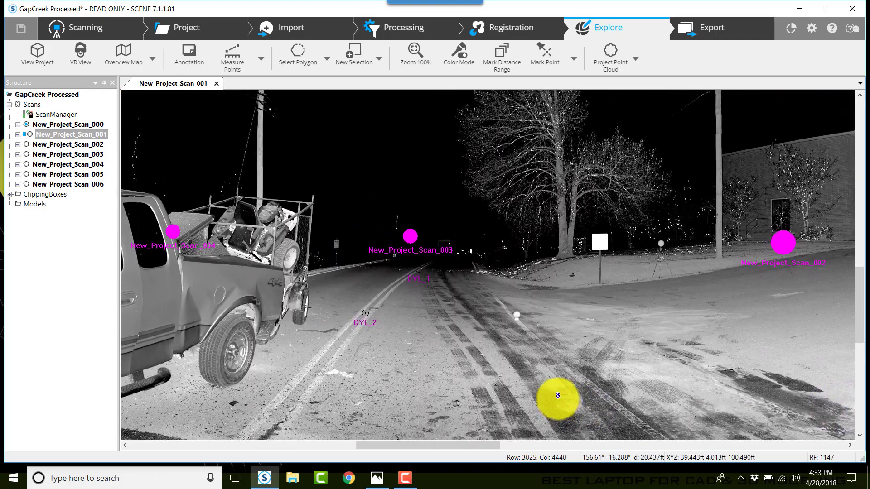
{"action": "left_click_drag", "start_coordinate": [369, 292], "coordinate": [394, 300]}
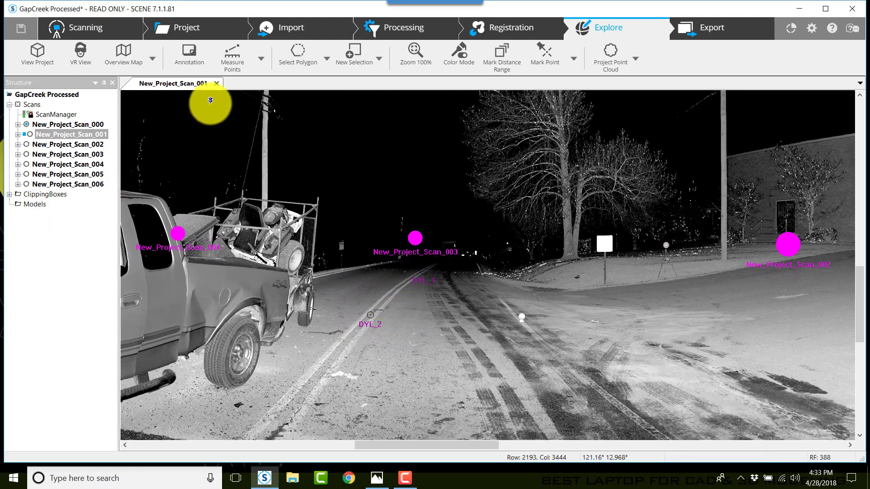
{"action": "left_click", "coordinate": [217, 84]}
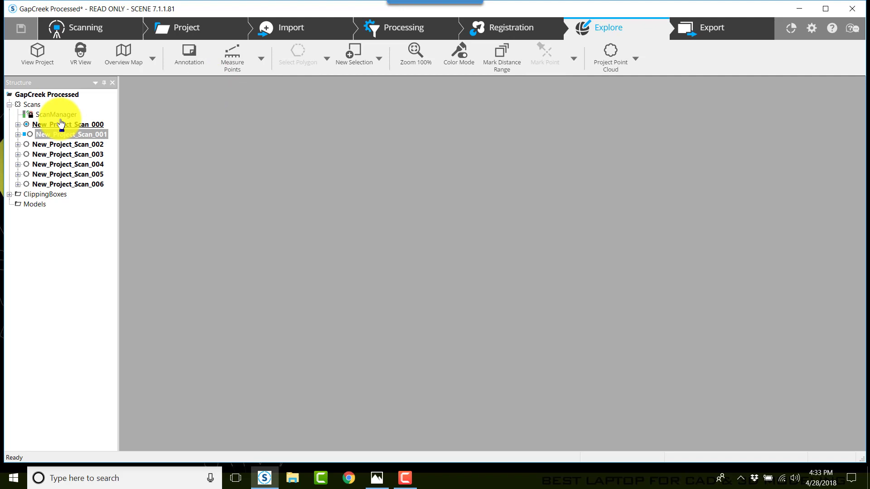
{"action": "right_click", "coordinate": [30, 107]}
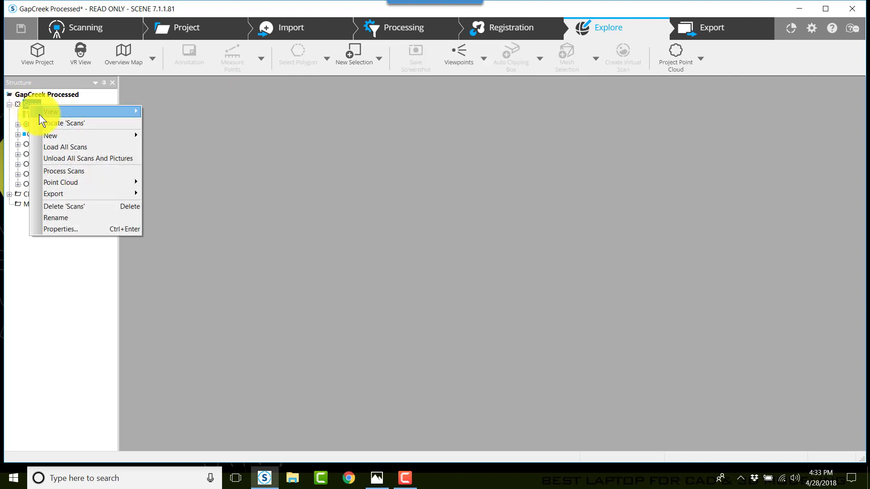
{"action": "left_click", "coordinate": [66, 158]}
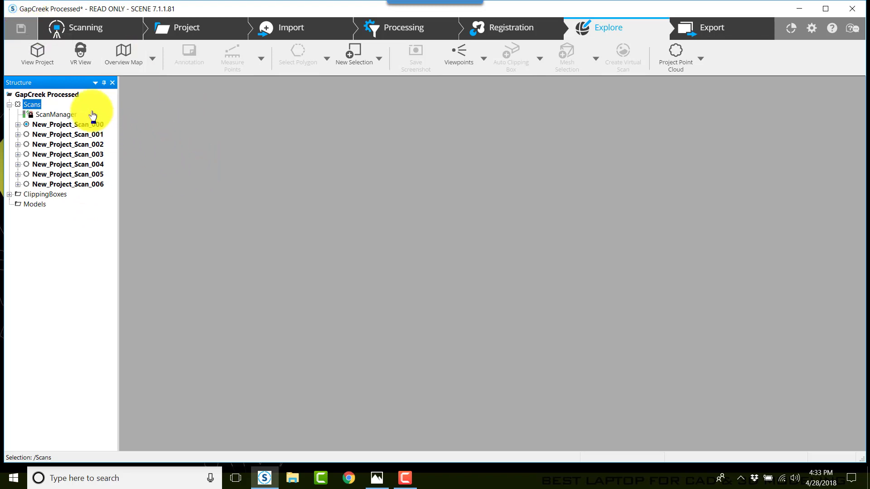
{"action": "right_click", "coordinate": [53, 96]}
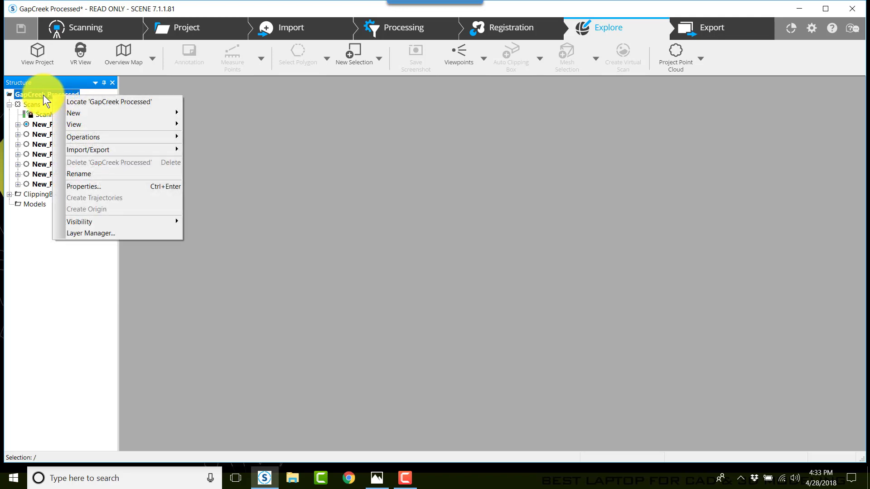
{"action": "mouse_move", "coordinate": [120, 151]}
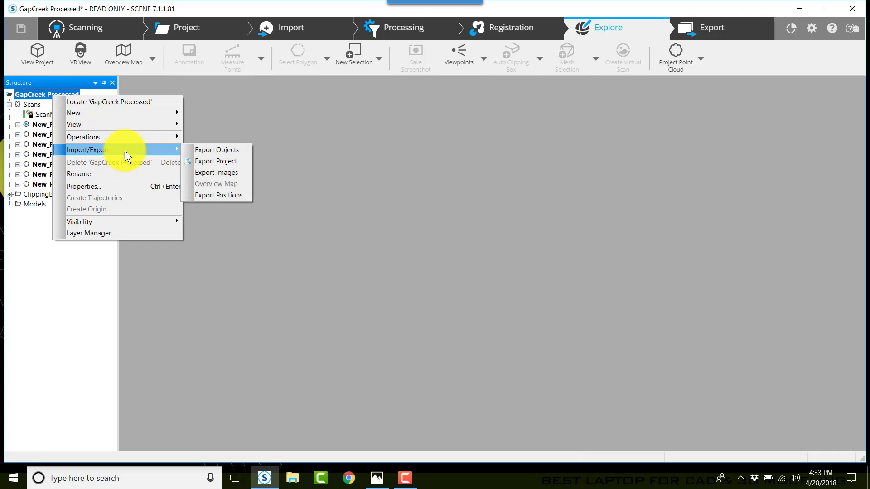
{"action": "left_click", "coordinate": [217, 149]}
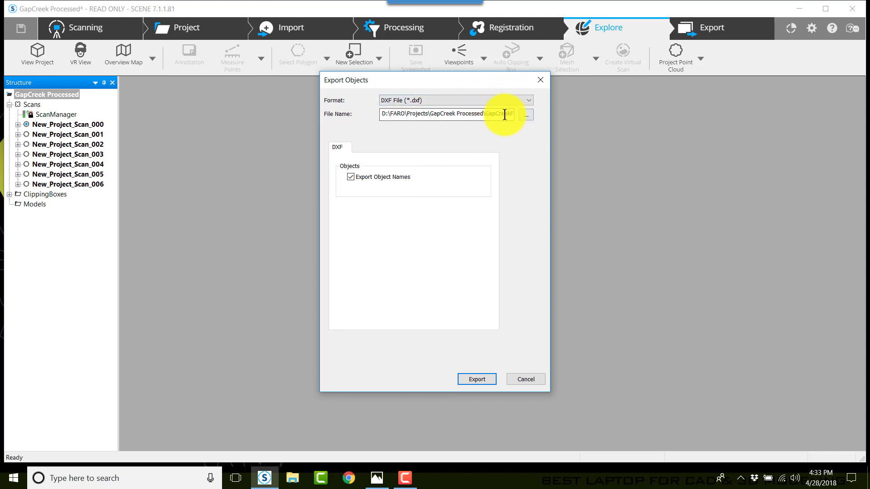
{"action": "left_click", "coordinate": [526, 114]}
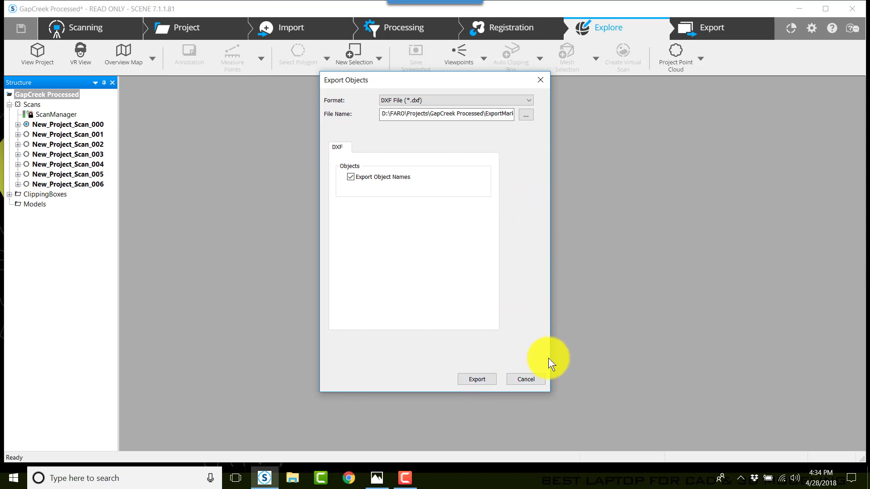
{"action": "left_click", "coordinate": [524, 379]}
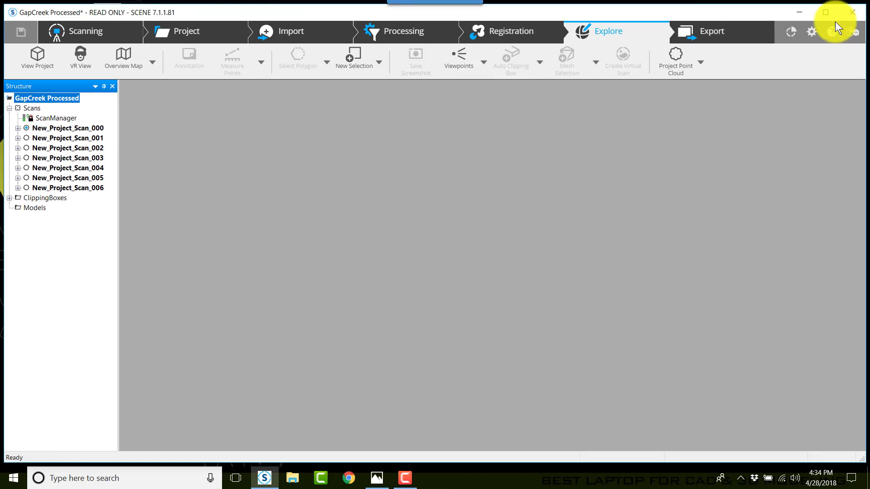
Switch from SCENE to FARO Zone 3D 2018 and start a new blank drawing
{"action": "left_click", "coordinate": [800, 12]}
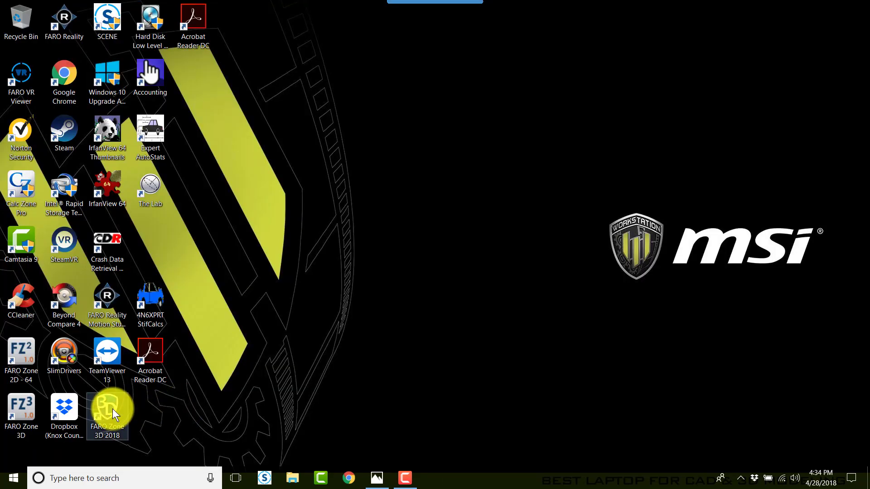
{"action": "double_click", "coordinate": [111, 408]}
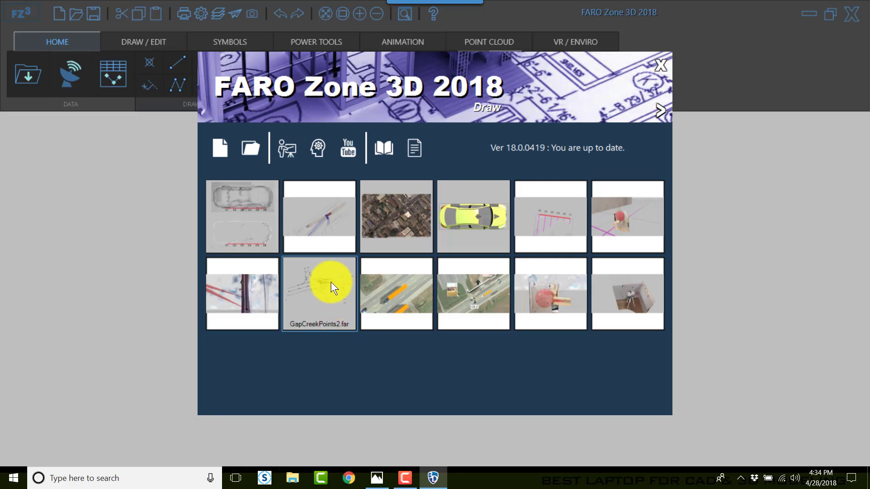
{"action": "left_click", "coordinate": [222, 146]}
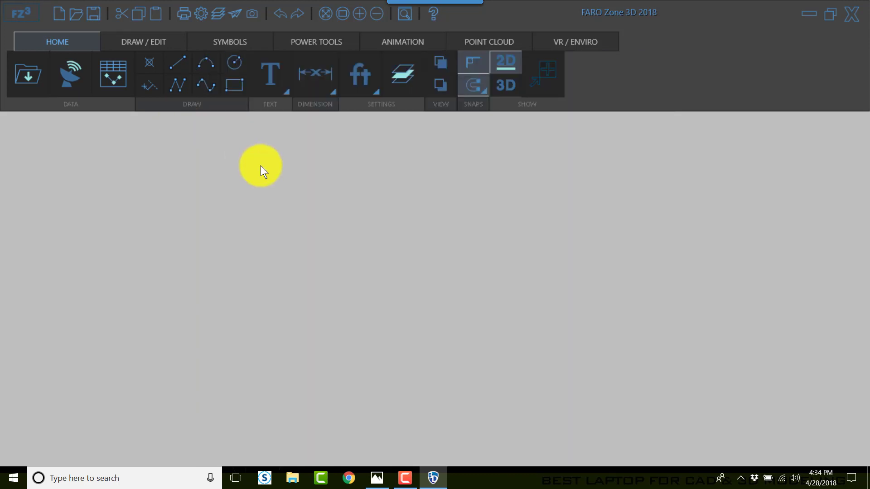
Import the file GapCreekPoints2.dxf from the GapCreek Processed folder with feet as the drawing unit
{"action": "left_click", "coordinate": [18, 59]}
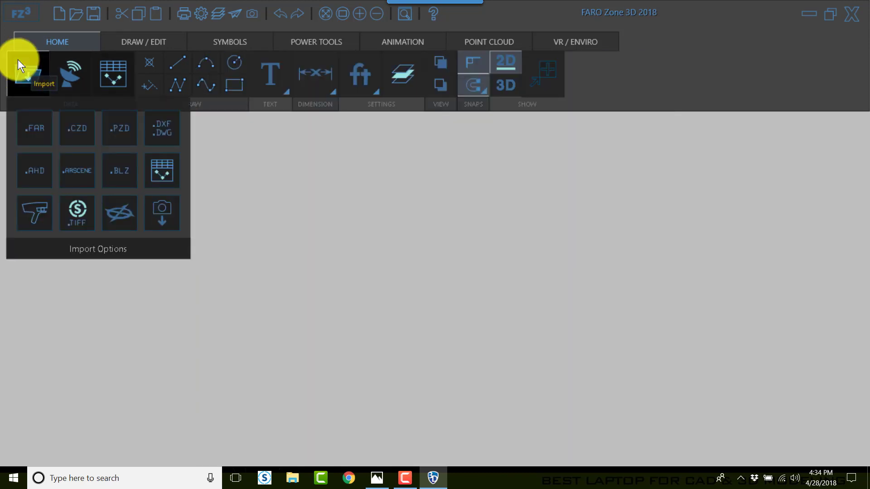
{"action": "left_click", "coordinate": [170, 126]}
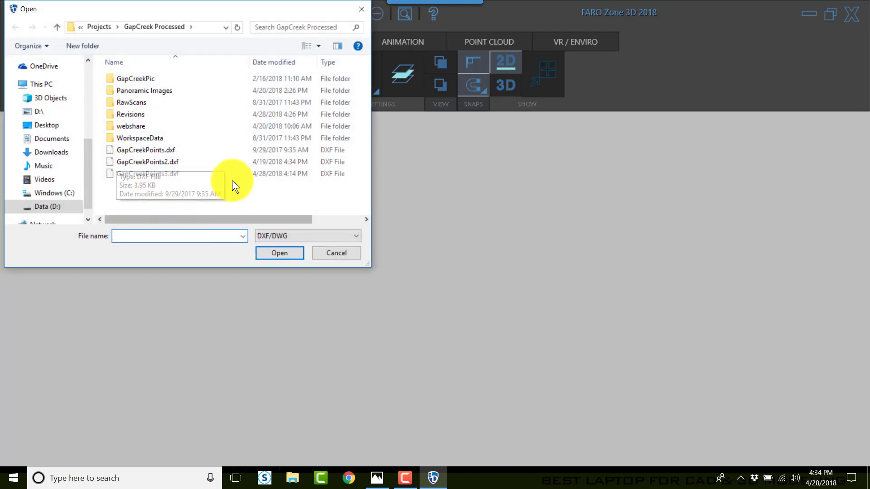
{"action": "left_click", "coordinate": [160, 163]}
{"action": "left_click", "coordinate": [262, 252]}
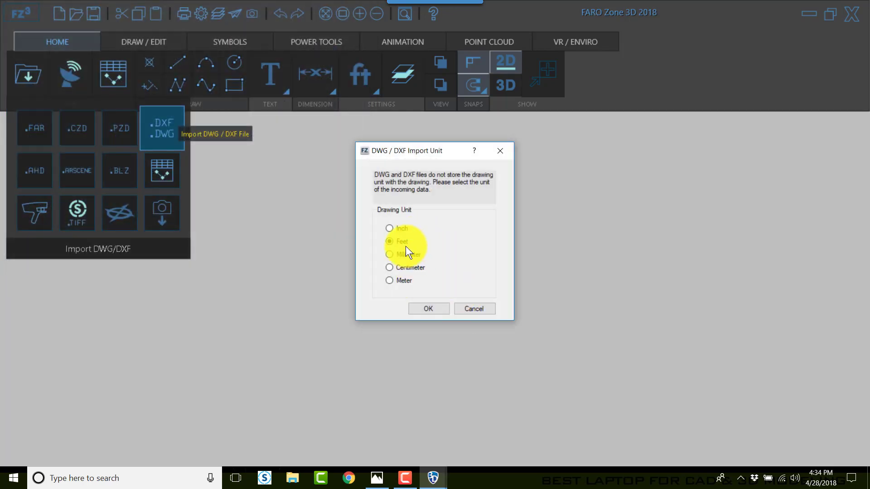
{"action": "left_click", "coordinate": [428, 309]}
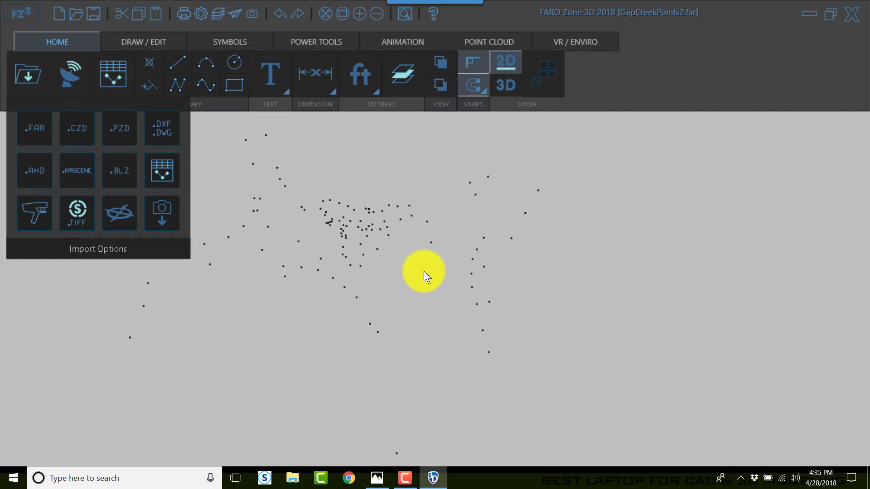
Set the font size of all imported point labels to 2.10 ft and deselect them
{"action": "key", "text": "ctrl+a"}
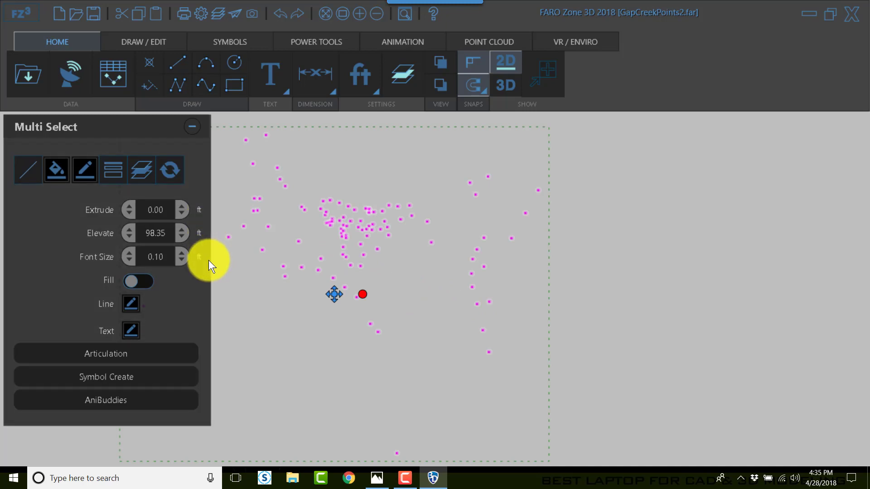
{"action": "left_click", "coordinate": [130, 252]}
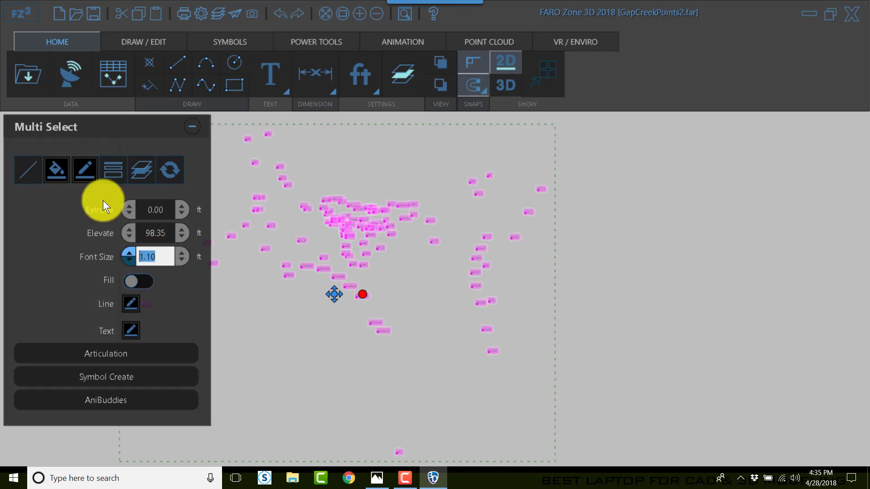
{"action": "left_click", "coordinate": [129, 253]}
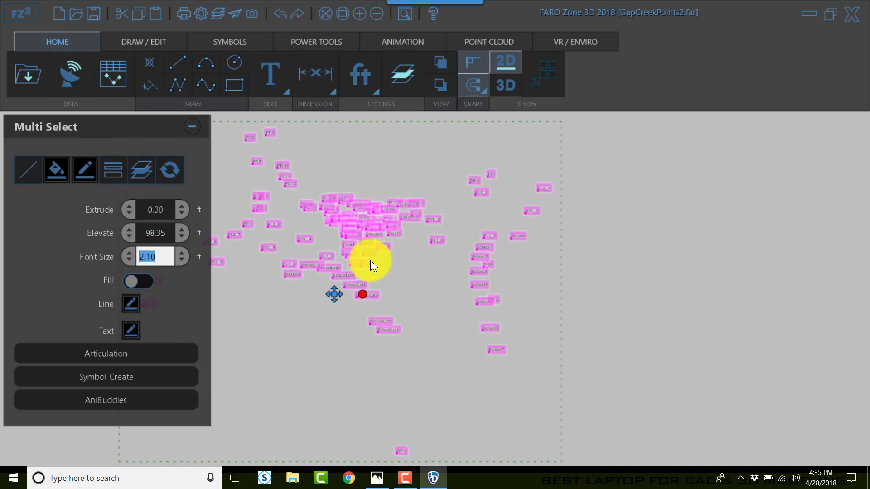
{"action": "scroll", "coordinate": [371, 260], "scroll_direction": "down", "scroll_amount": 2}
{"action": "scroll", "coordinate": [371, 260], "scroll_direction": "up", "scroll_amount": 4}
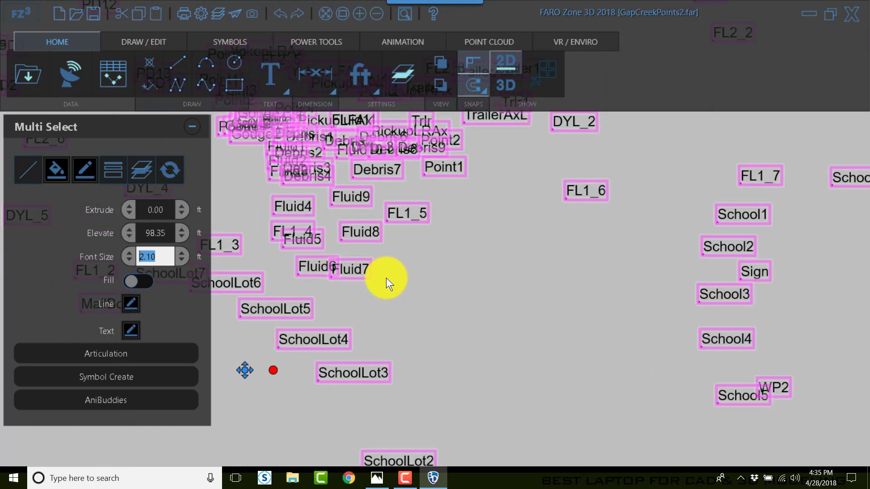
{"action": "scroll", "coordinate": [398, 284], "scroll_direction": "down", "scroll_amount": 4}
{"action": "left_click", "coordinate": [474, 328]}
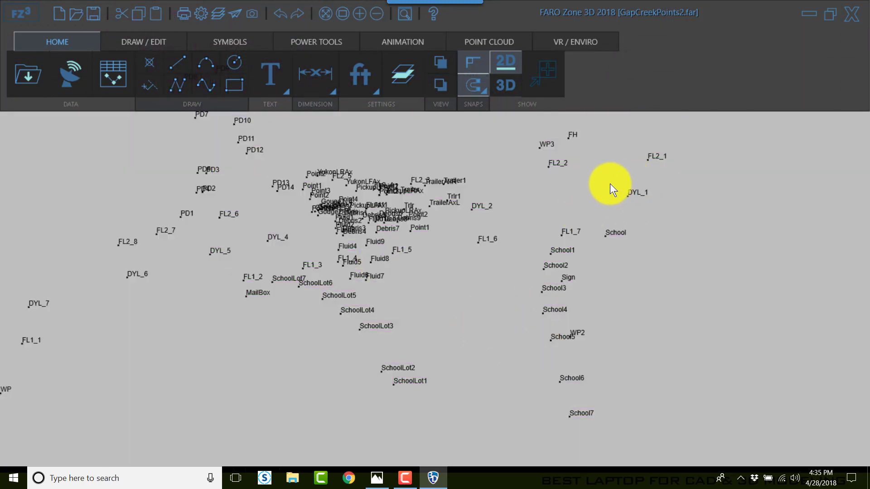
Start a curve at point DYL_1 and run it through DYL_2 and DYL_3
{"action": "scroll", "coordinate": [539, 197], "scroll_direction": "down", "scroll_amount": 4}
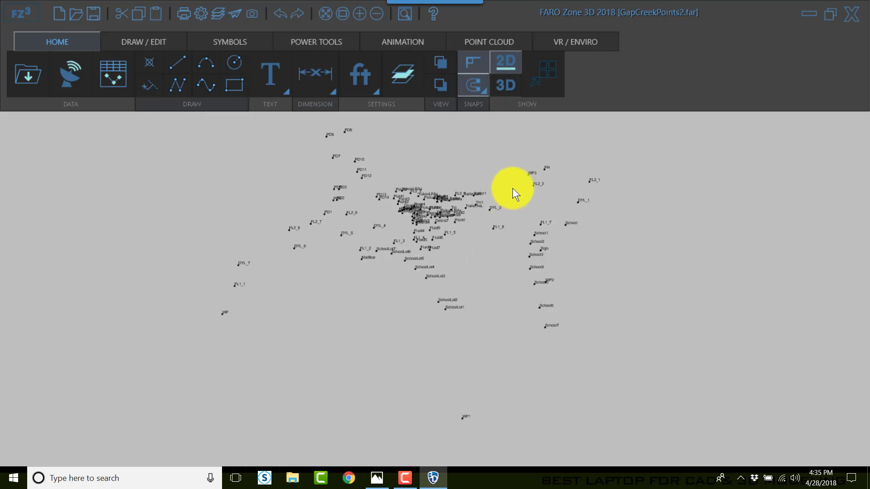
{"action": "key", "text": "c"}
{"action": "left_click", "coordinate": [668, 234]}
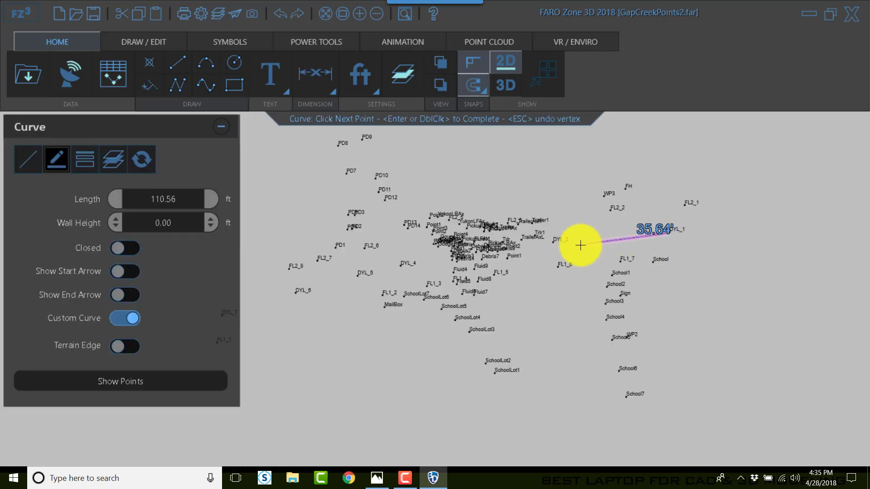
{"action": "left_click", "coordinate": [551, 244]}
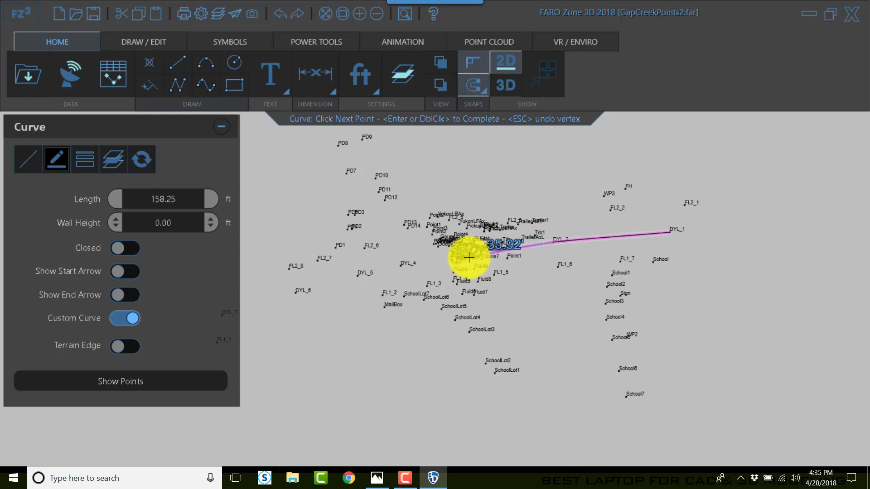
{"action": "scroll", "coordinate": [482, 253], "scroll_direction": "up", "scroll_amount": 4}
{"action": "scroll", "coordinate": [515, 240], "scroll_direction": "up", "scroll_amount": 4}
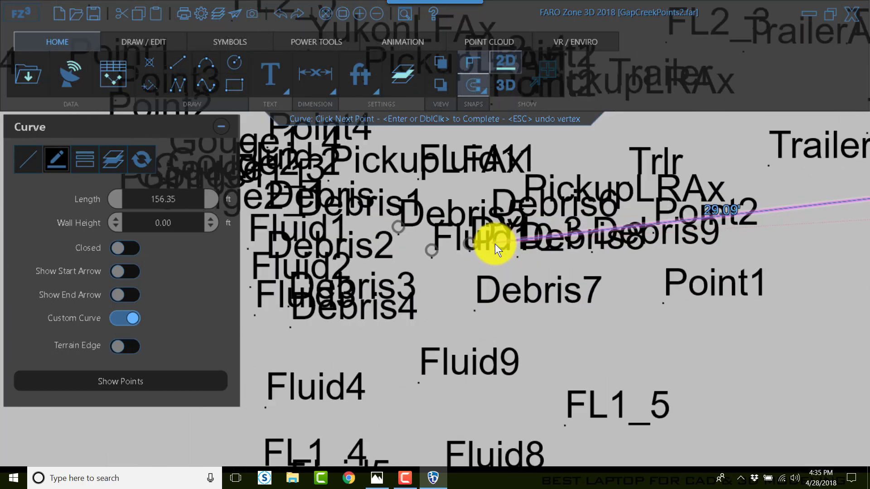
{"action": "left_click", "coordinate": [469, 252]}
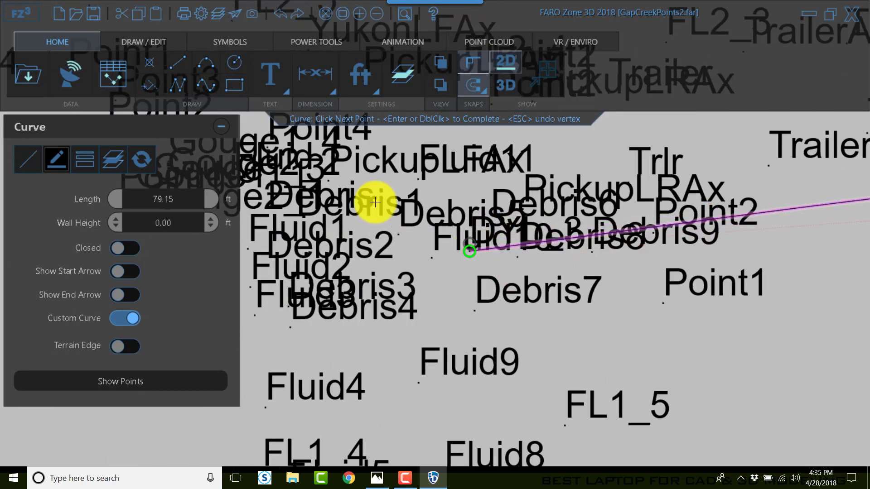
Continue the curve through DYL_4, DYL_5 and DYL_6, end it at DYL_7 and deselect it
{"action": "scroll", "coordinate": [460, 271], "scroll_direction": "down", "scroll_amount": 5}
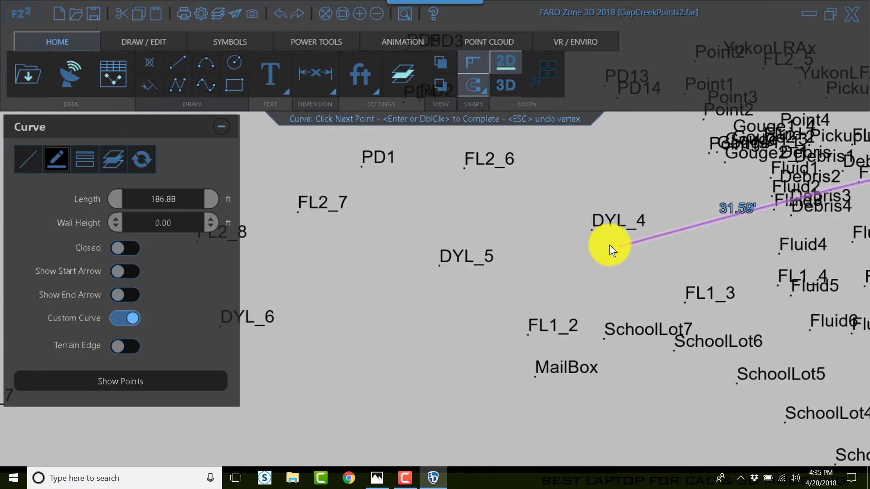
{"action": "left_click", "coordinate": [591, 231]}
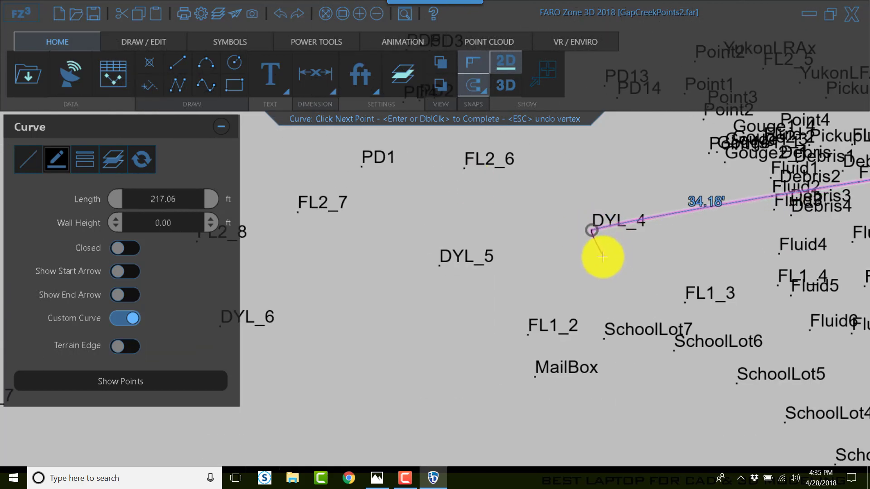
{"action": "left_click", "coordinate": [440, 265]}
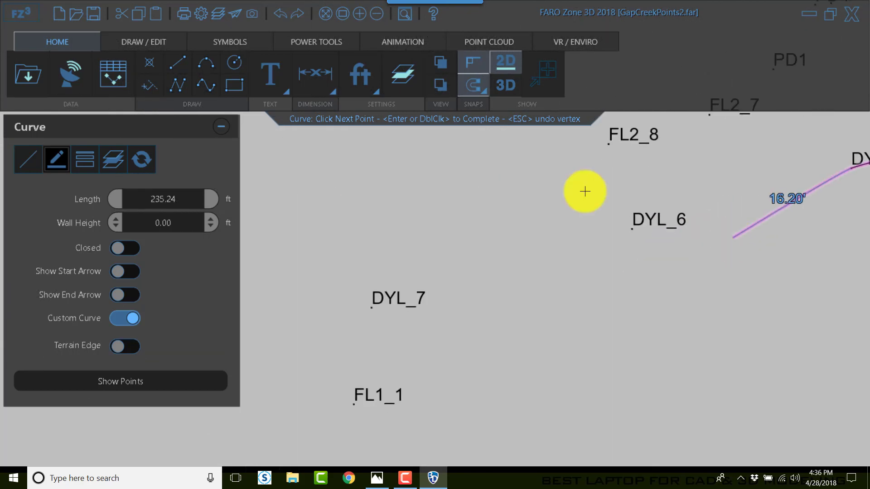
{"action": "left_click", "coordinate": [630, 230]}
{"action": "left_click", "coordinate": [369, 307]}
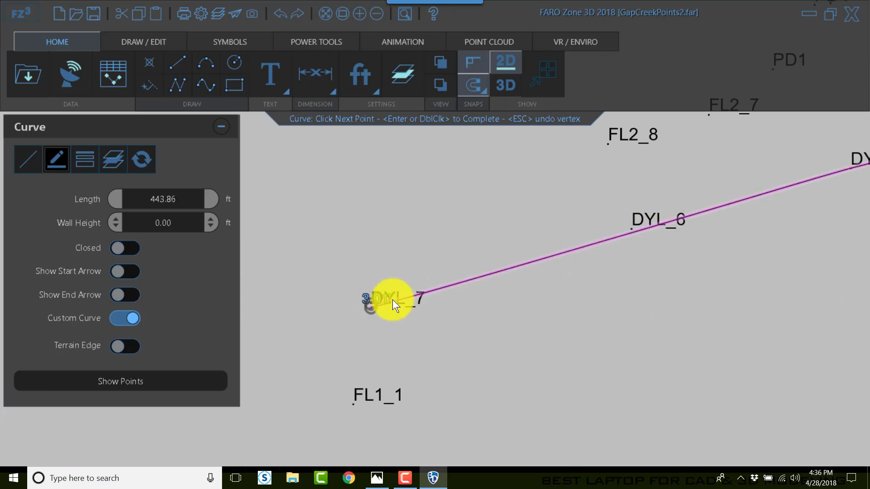
{"action": "key", "text": "Return"}
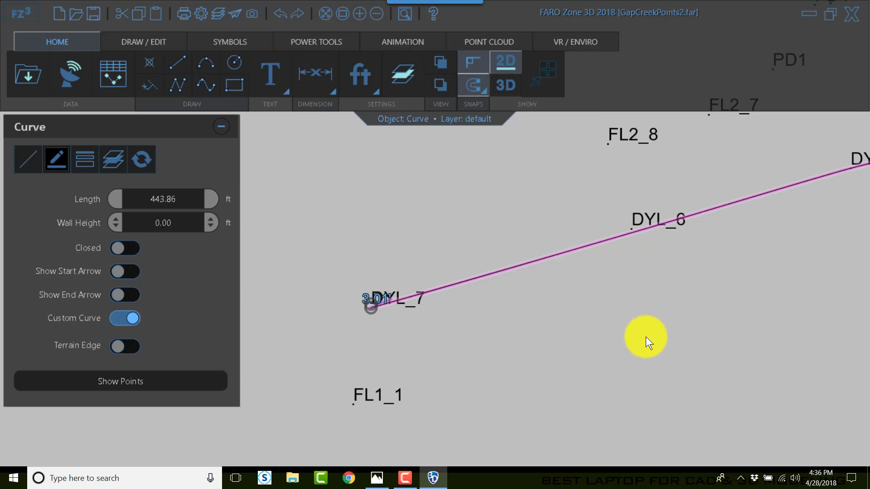
{"action": "scroll", "coordinate": [646, 336], "scroll_direction": "down", "scroll_amount": 5}
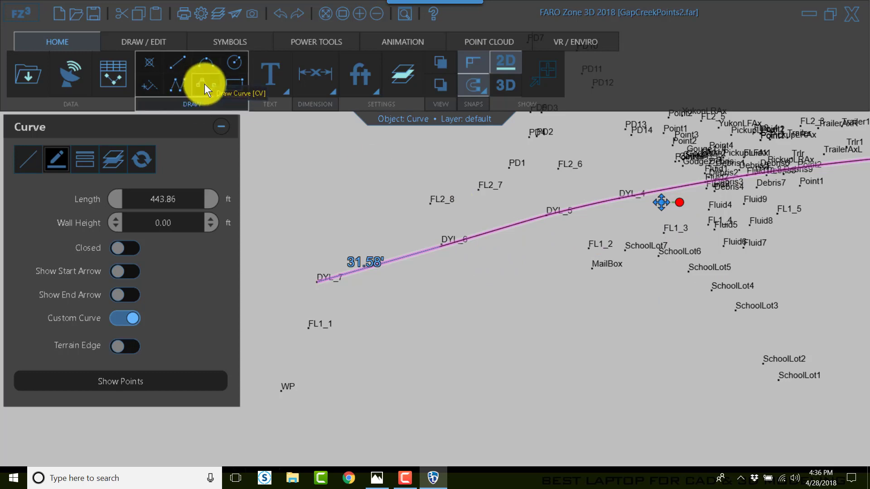
{"action": "left_click", "coordinate": [831, 394]}
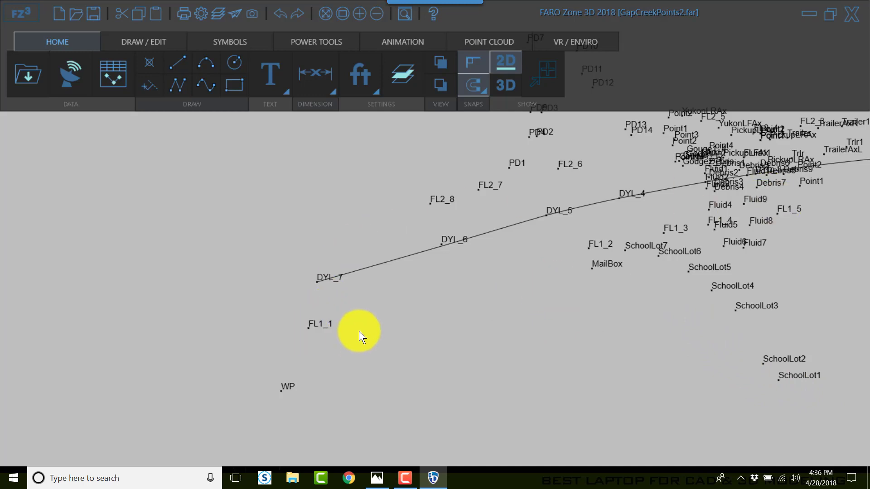
Start a second curve at point FL1_1 and run it through FL1_2, FL1_3, FL1_4 and FL1_5
{"action": "left_click", "coordinate": [206, 85]}
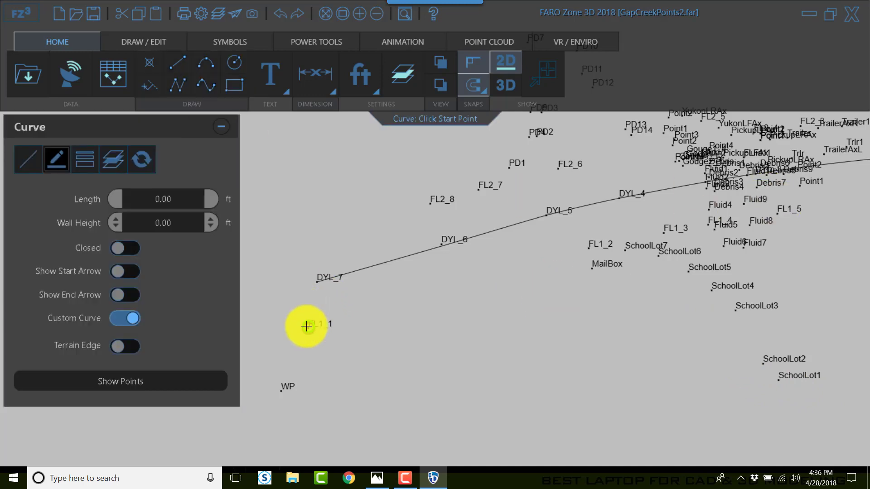
{"action": "left_click", "coordinate": [307, 326]}
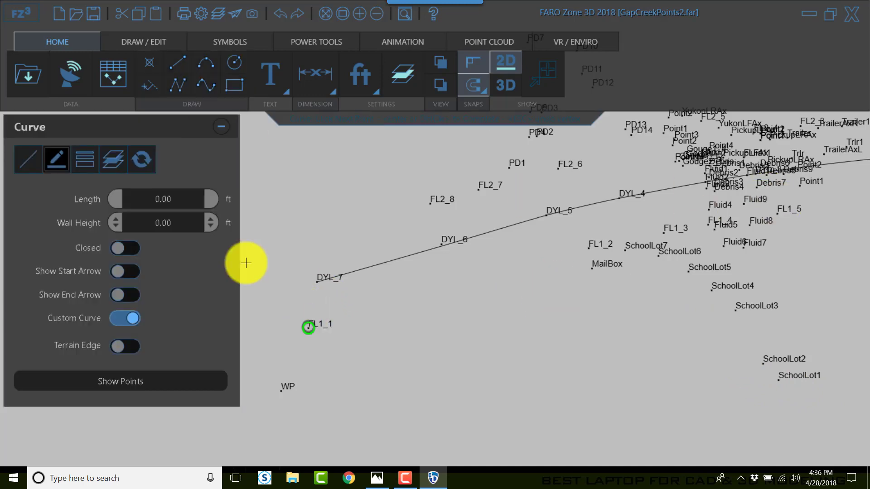
{"action": "left_click", "coordinate": [587, 248]}
{"action": "left_click", "coordinate": [663, 231]}
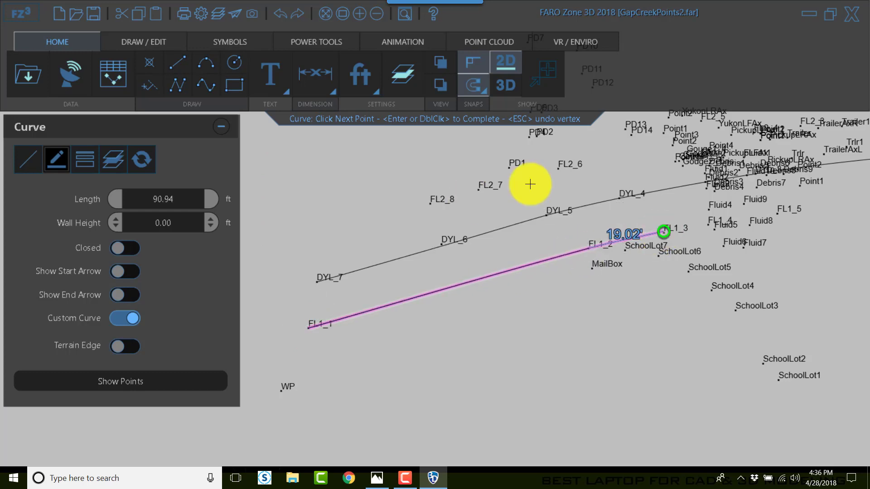
{"action": "left_click", "coordinate": [708, 226]}
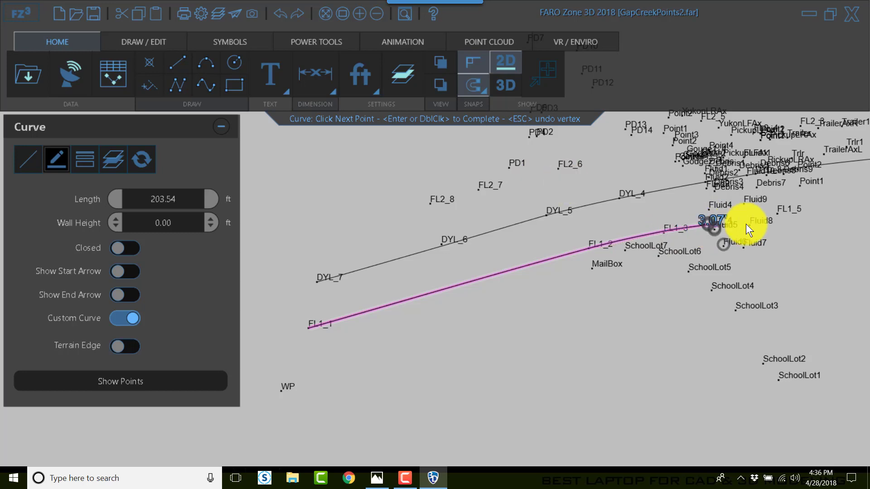
{"action": "left_click", "coordinate": [776, 212]}
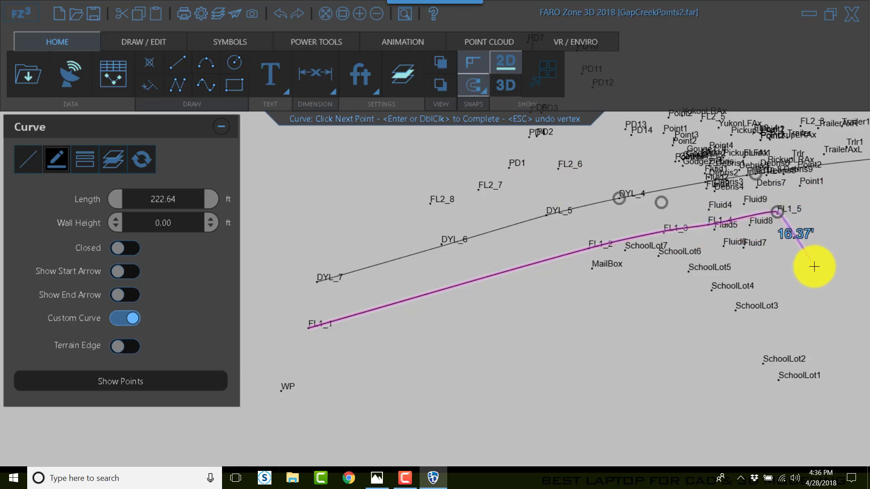
{"action": "key", "text": "Escape"}
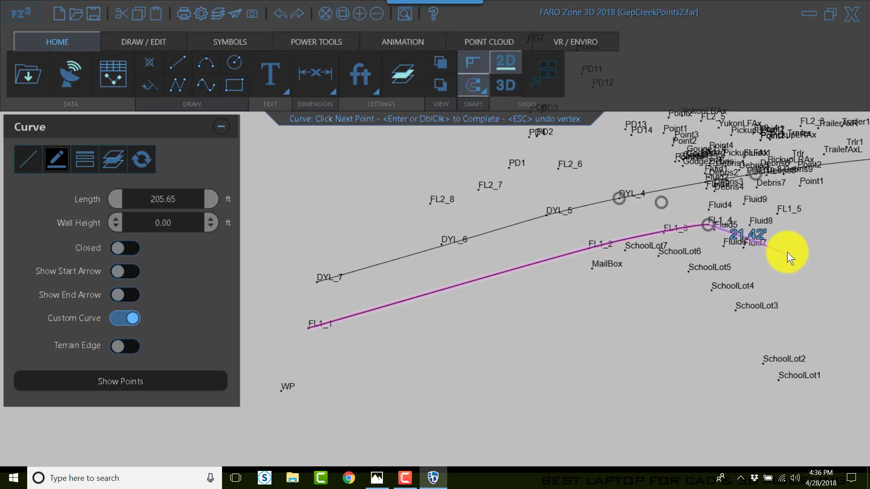
{"action": "left_click", "coordinate": [778, 213]}
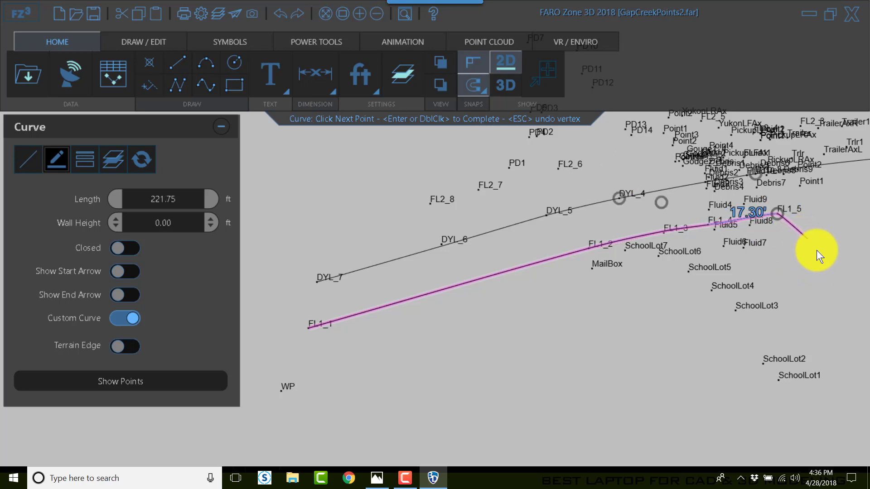
Extend the FL1 curve through FL1_6, end it at FL1_7 and deselect it
{"action": "middle_click_drag", "start_coordinate": [819, 256], "coordinate": [485, 345]}
{"action": "left_click", "coordinate": [505, 309]}
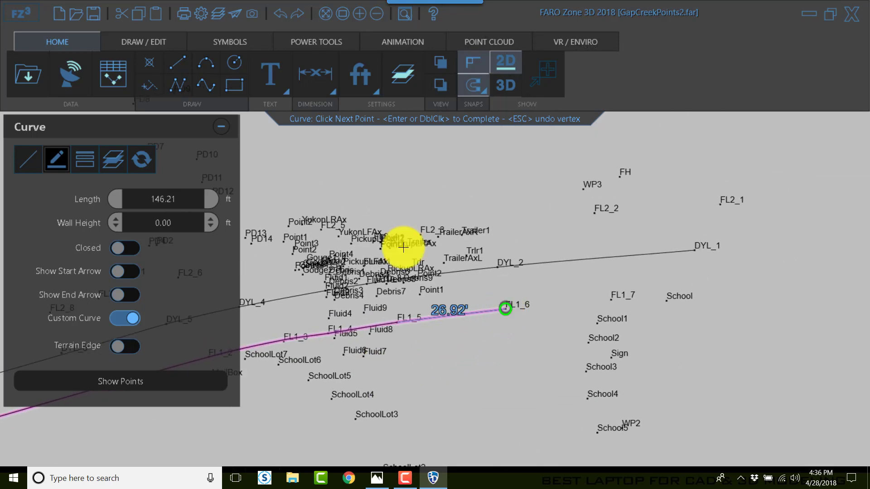
{"action": "double_click", "coordinate": [611, 298]}
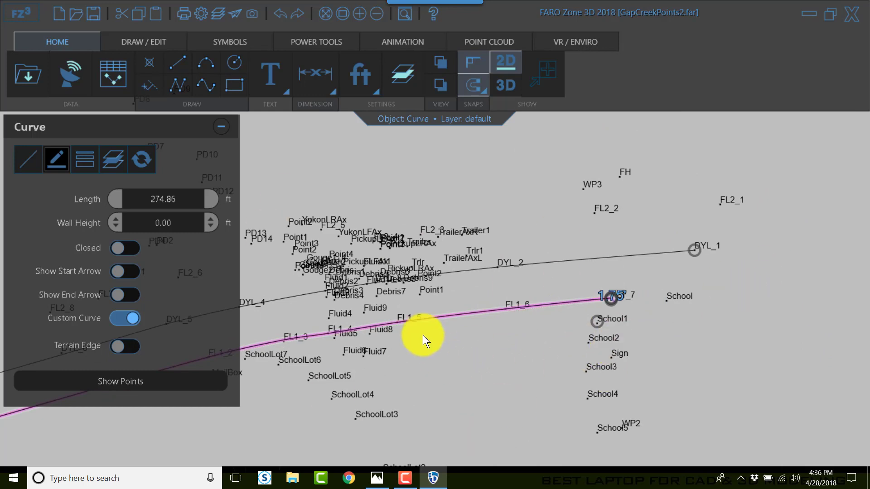
{"action": "key", "text": "Escape"}
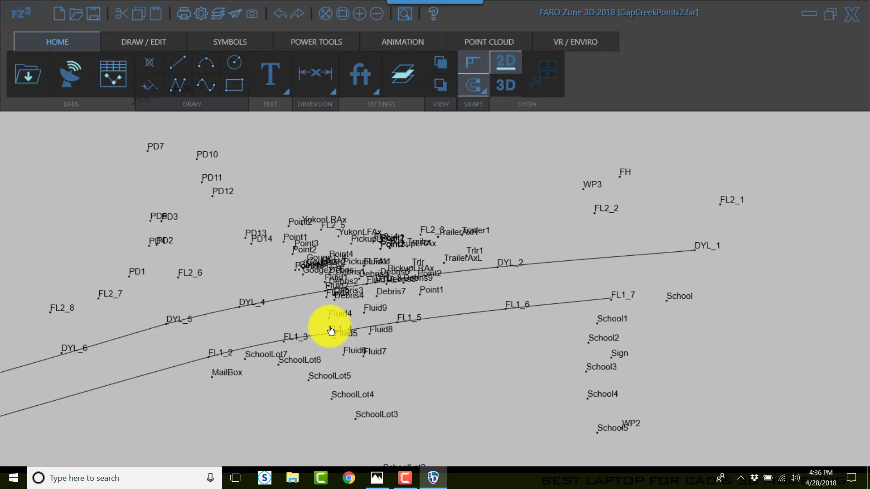
Switch to Photos to view the finished scene diagram in Top View.png
{"action": "left_click", "coordinate": [375, 481]}
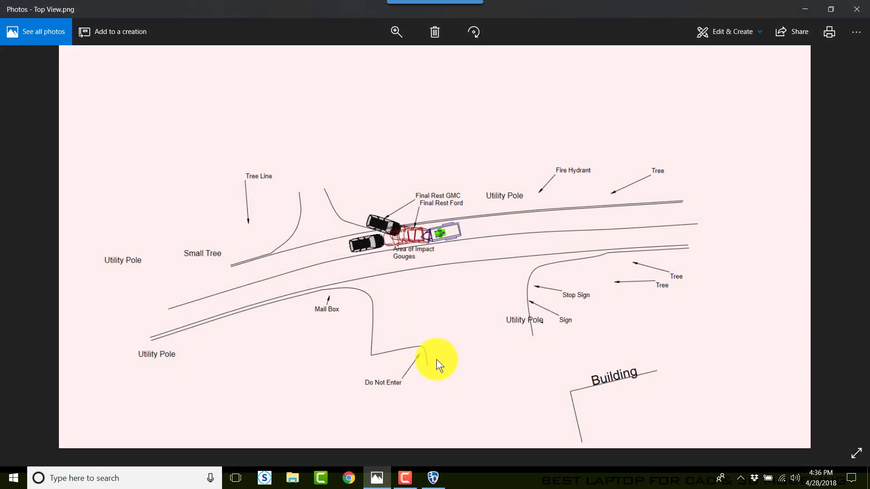